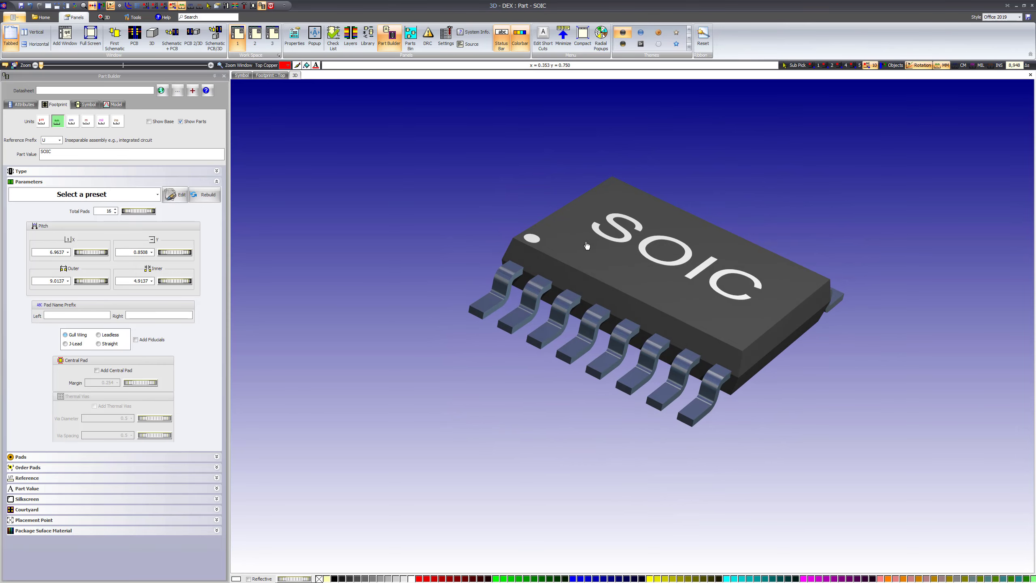
# Try the Leadless lead style on the SOIC package and return it to Gull Wing
pyautogui.click(101, 335)
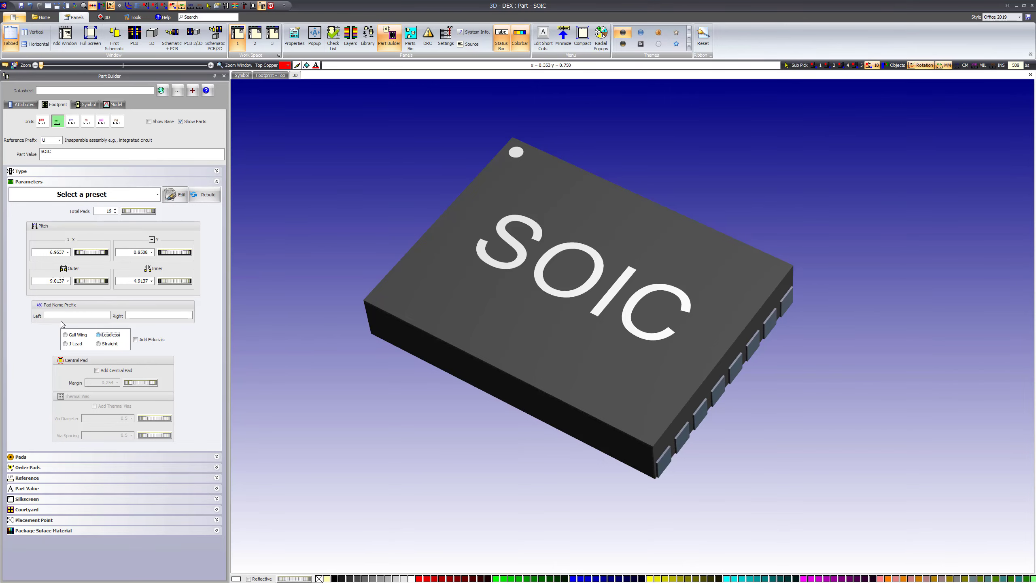
pyautogui.click(65, 335)
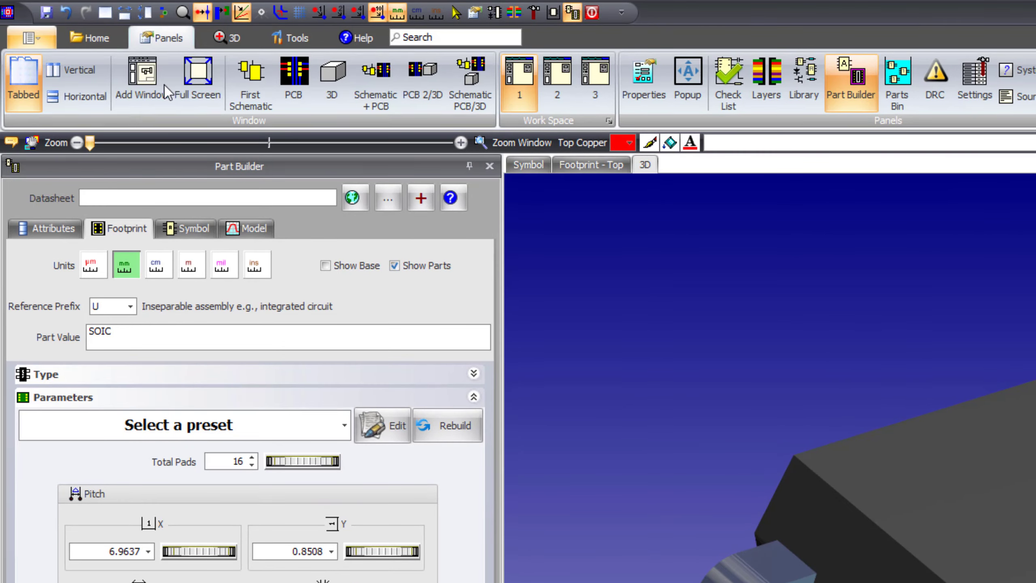
# Start a new parametric part, previewing diode, DIP and LED templates before selecting the SOIC template
pyautogui.click(75, 39)
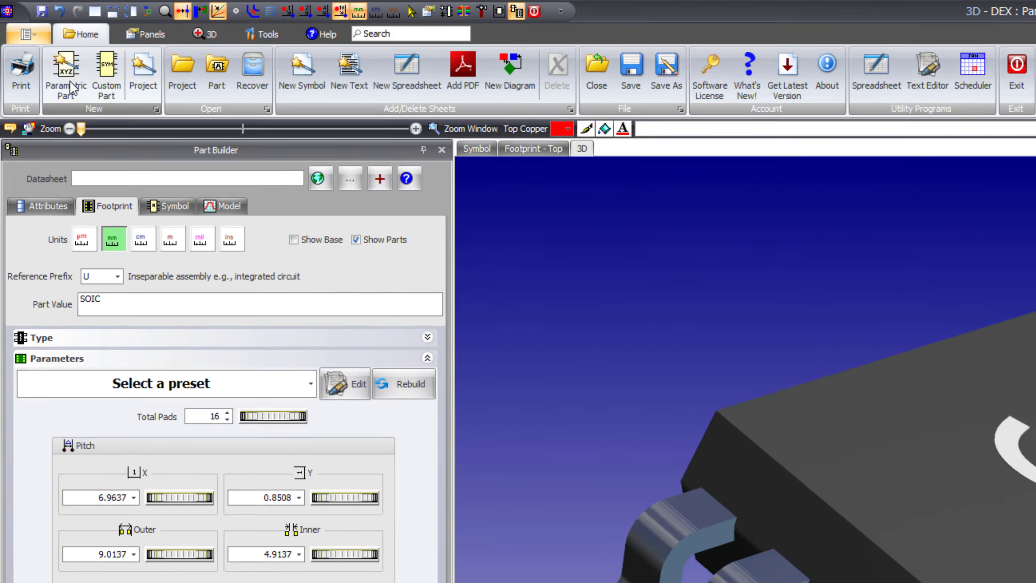
pyautogui.click(77, 89)
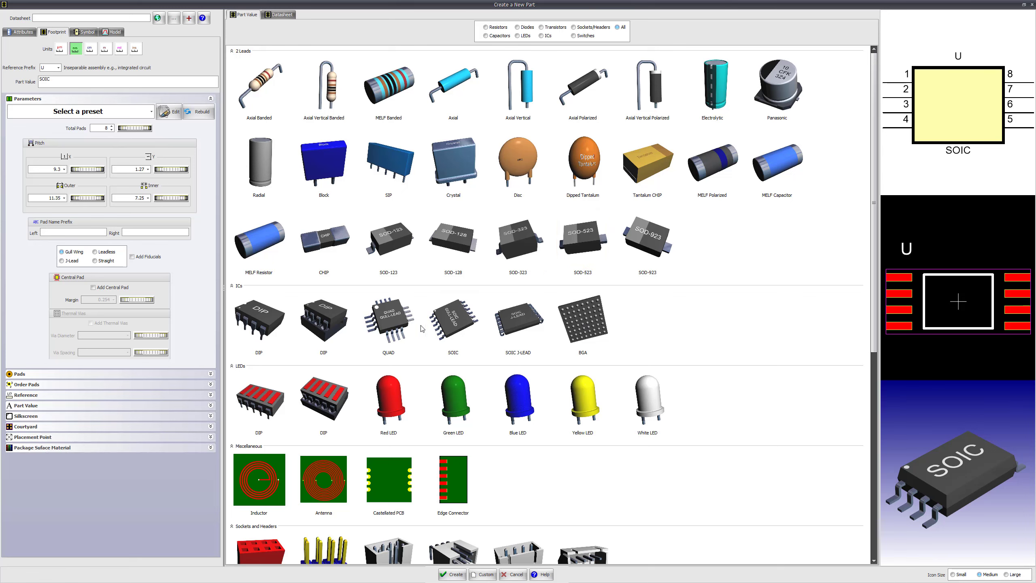
pyautogui.click(452, 239)
pyautogui.click(518, 238)
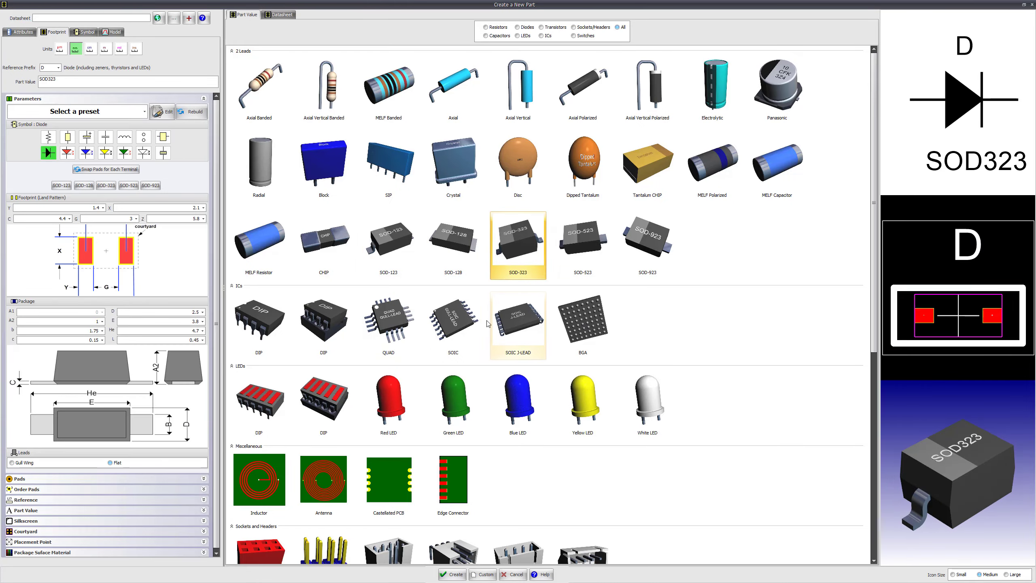
pyautogui.click(274, 338)
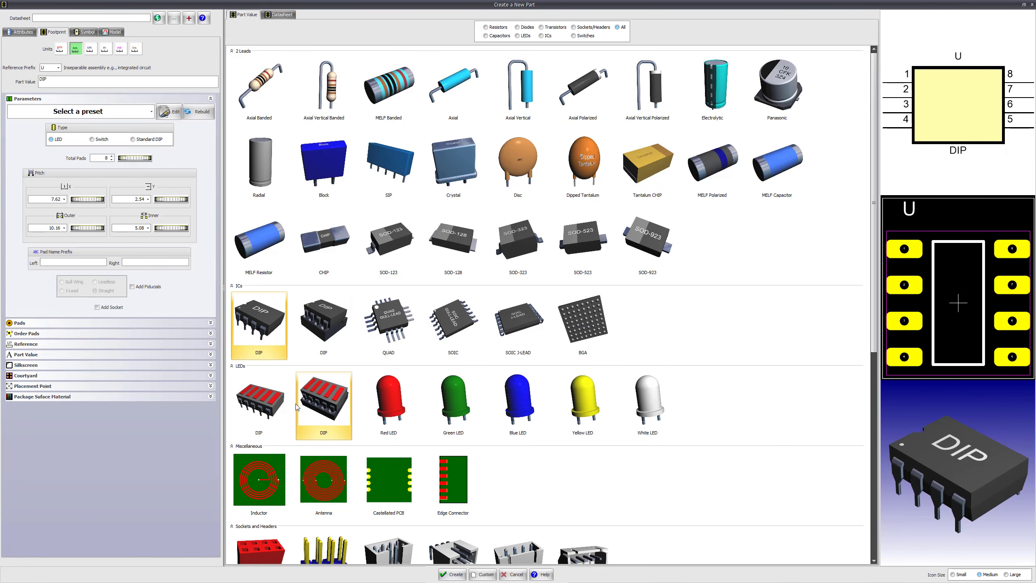
pyautogui.click(285, 405)
pyautogui.click(453, 398)
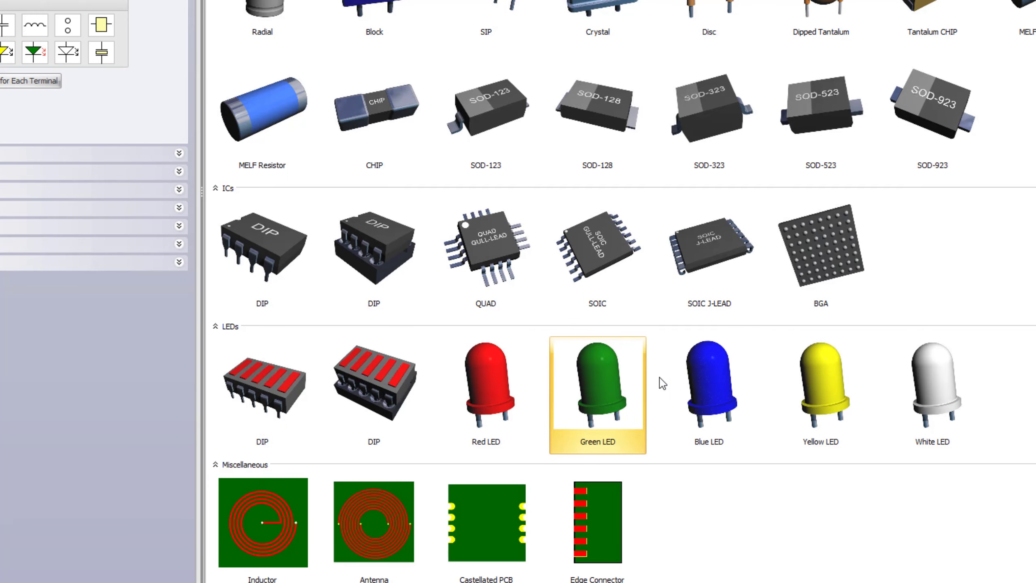
pyautogui.click(815, 379)
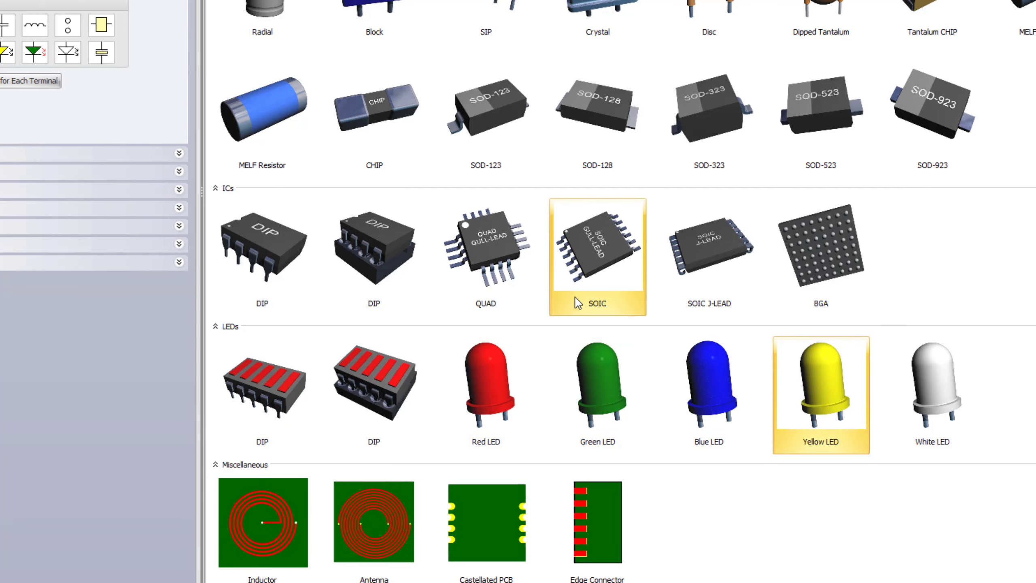
pyautogui.click(592, 249)
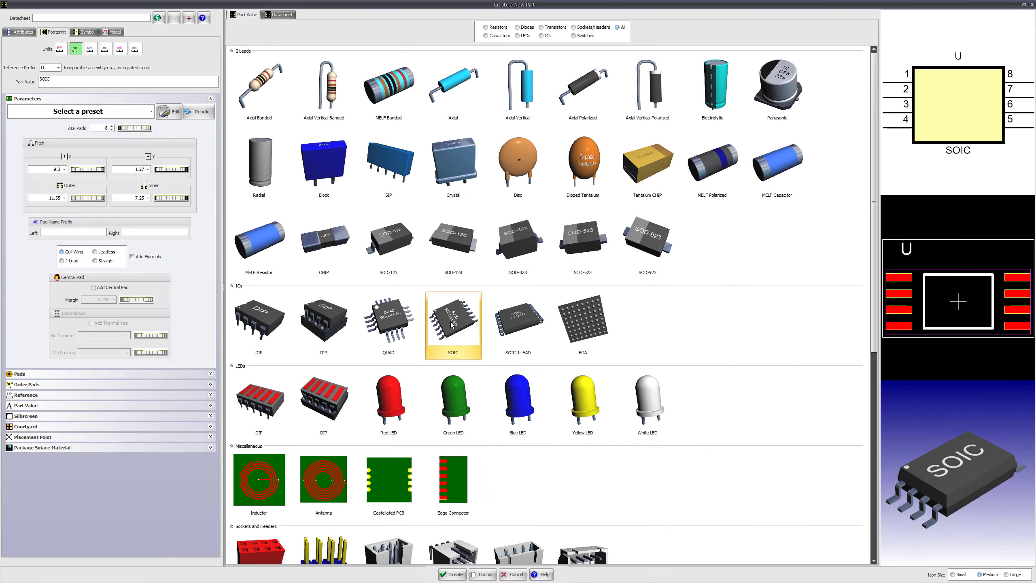
# Inspect the symbol, footprint and 3D previews of the SOIC template from different positions and angles
pyautogui.scroll(2, 948, 294)
pyautogui.scroll(-2, 947, 290)
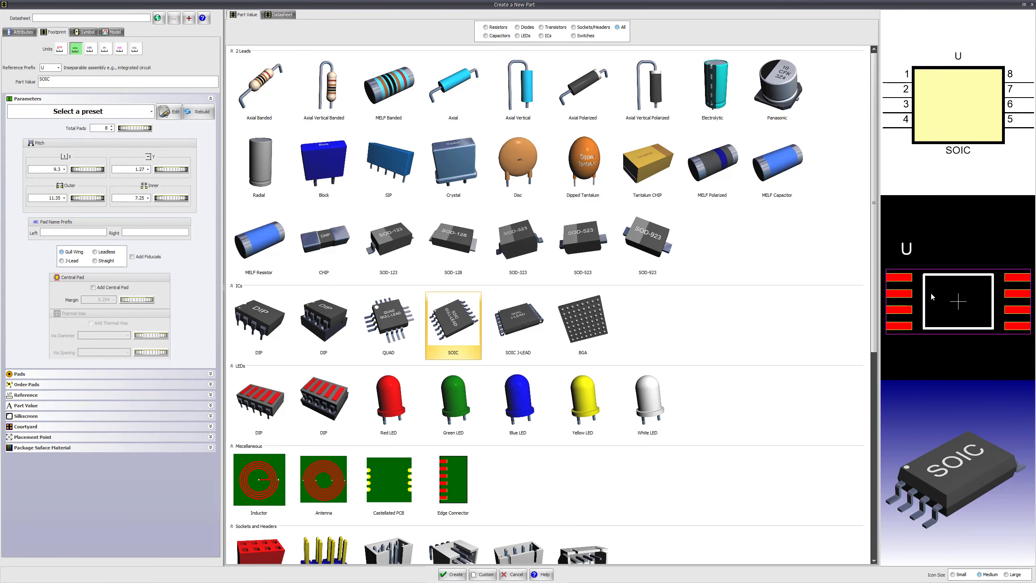
pyautogui.moveTo(927, 285); pyautogui.dragTo(923, 275, button='middle')
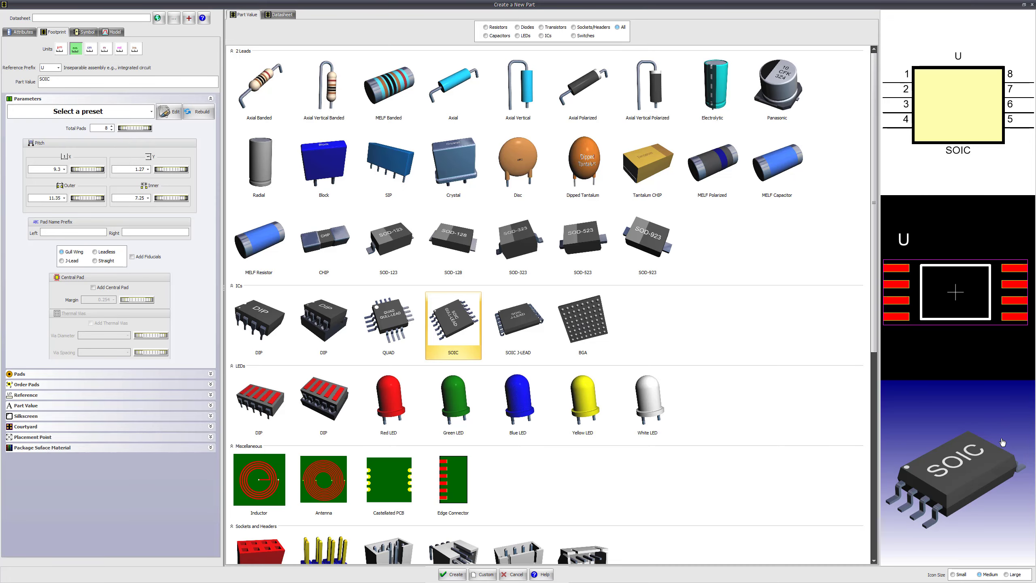
pyautogui.moveTo(980, 444)
pyautogui.mouseDown()
pyautogui.moveTo(1020, 468)
pyautogui.moveTo(996, 431)
pyautogui.moveTo(1001, 442)
pyautogui.moveTo(986, 459)
pyautogui.mouseUp()
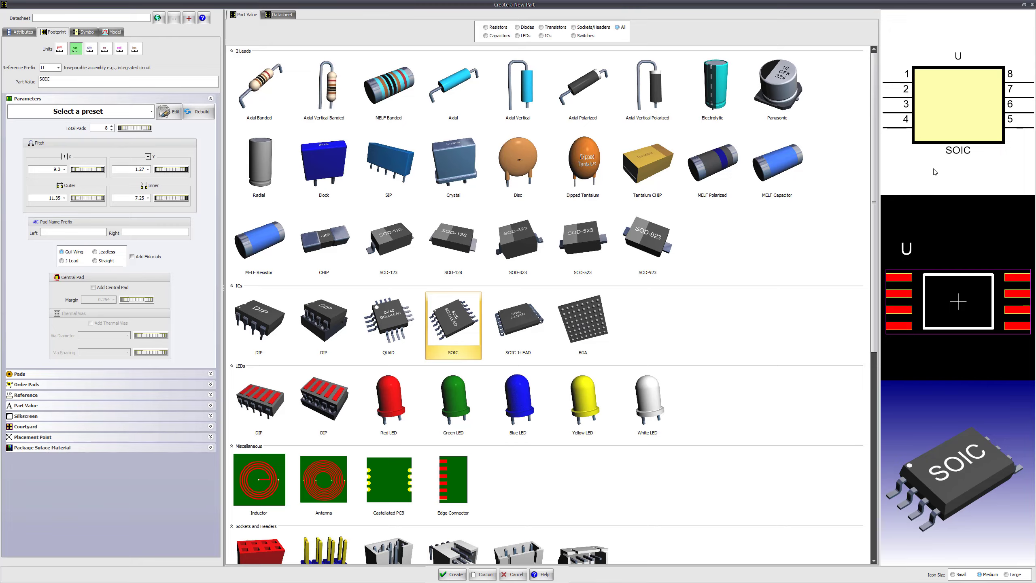
pyautogui.scroll(3, 948, 275)
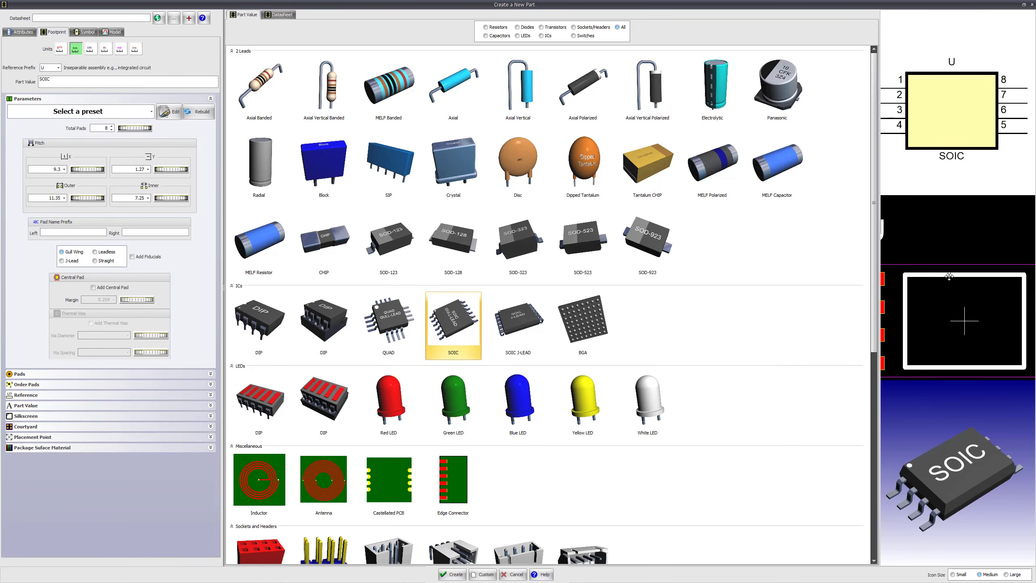
pyautogui.scroll(-3, 948, 274)
pyautogui.moveTo(951, 277)
pyautogui.mouseDown(button='middle')
pyautogui.moveTo(949, 264)
pyautogui.moveTo(967, 257)
pyautogui.moveTo(953, 257)
pyautogui.mouseUp(button='middle')
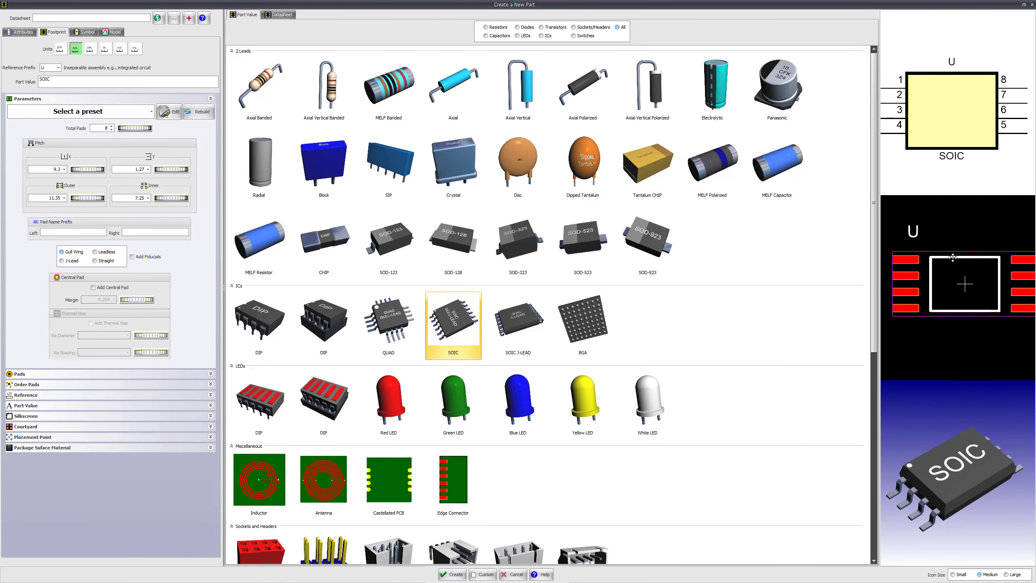
pyautogui.moveTo(940, 435); pyautogui.dragTo(935, 501, button='middle')
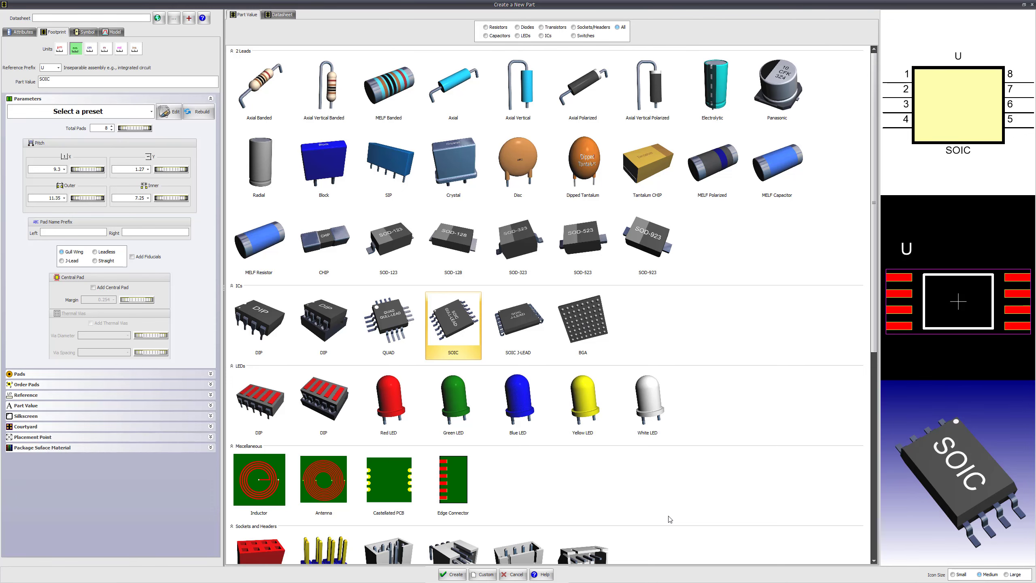
# Set the SOIC template's X pitch to 6.2376 mm and create the part, discarding the current design's unsaved changes
pyautogui.moveTo(76, 169); pyautogui.dragTo(40, 167)
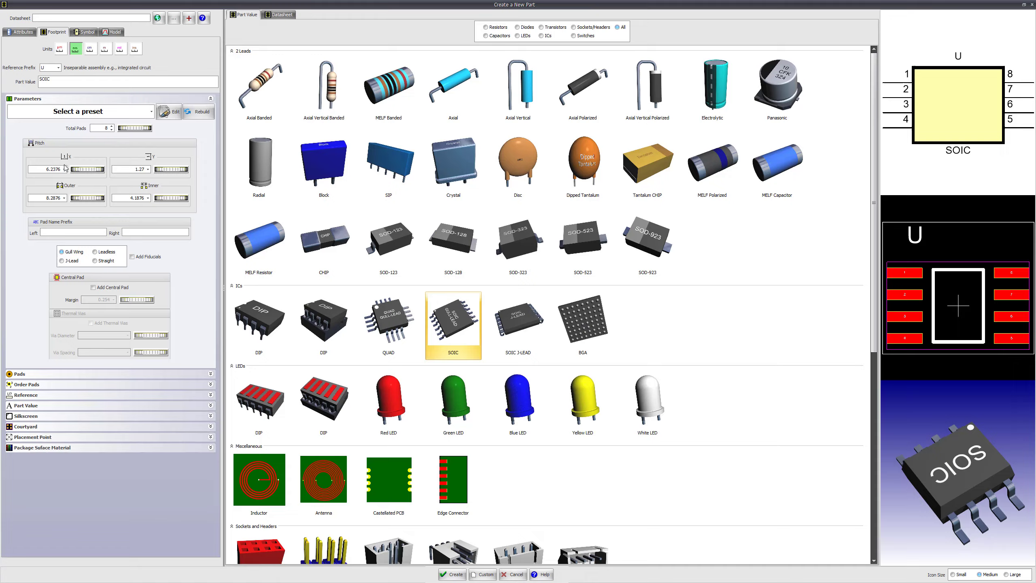
pyautogui.doubleClick(461, 316)
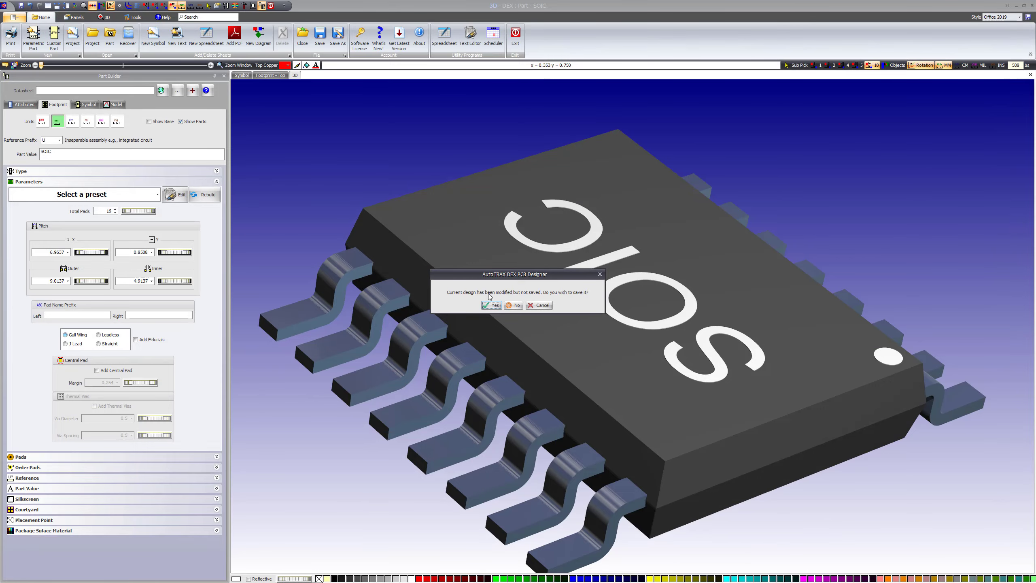
pyautogui.click(513, 306)
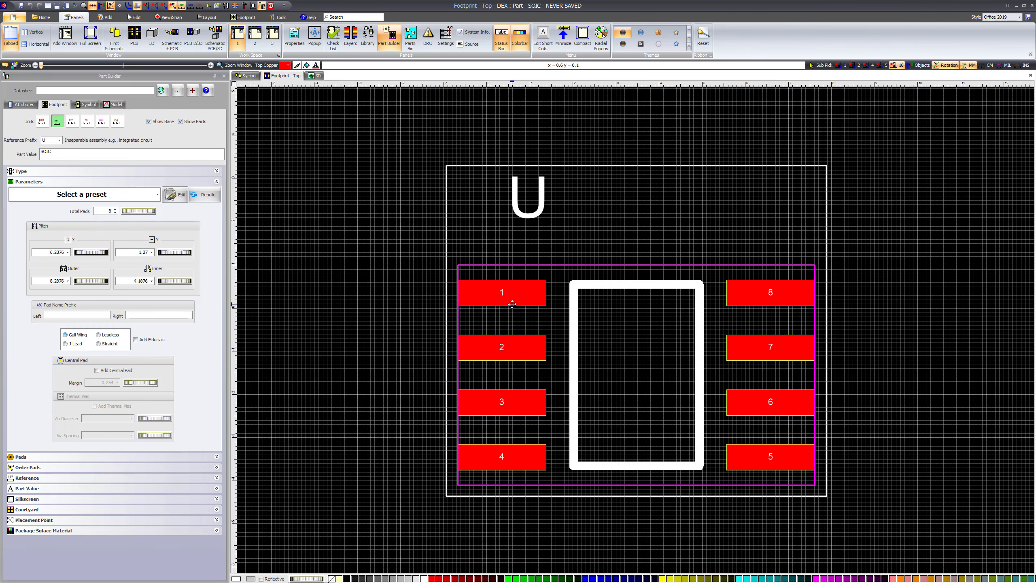
# Turn off the grid on both the top footprint sheet and the symbol sheet
pyautogui.click(137, 5)
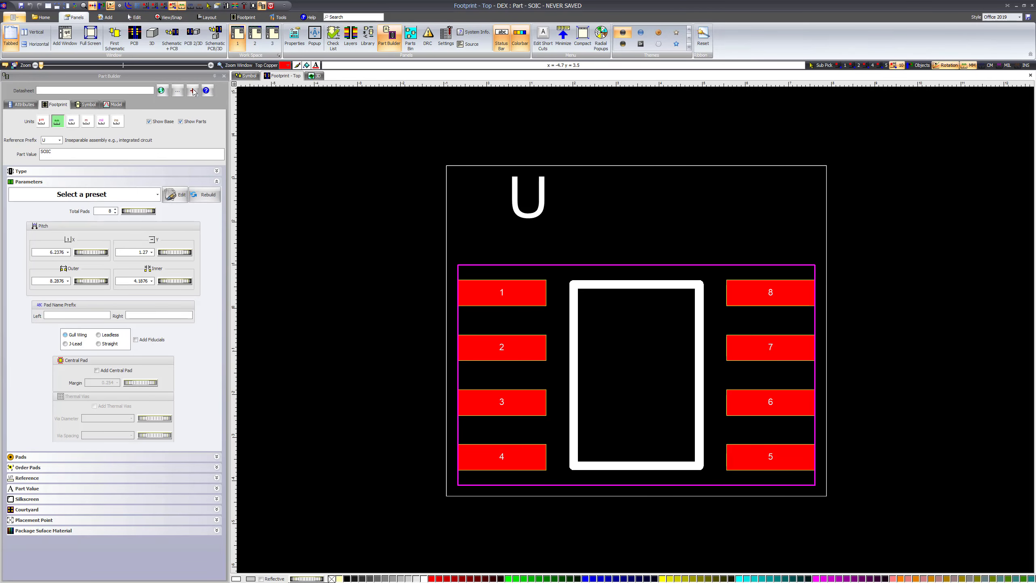
pyautogui.click(247, 76)
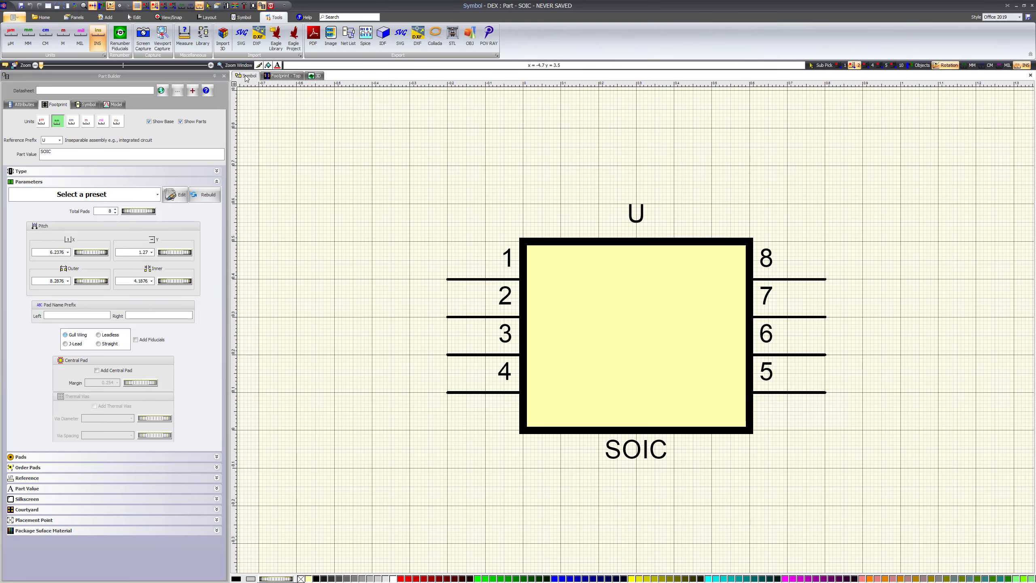
pyautogui.click(137, 5)
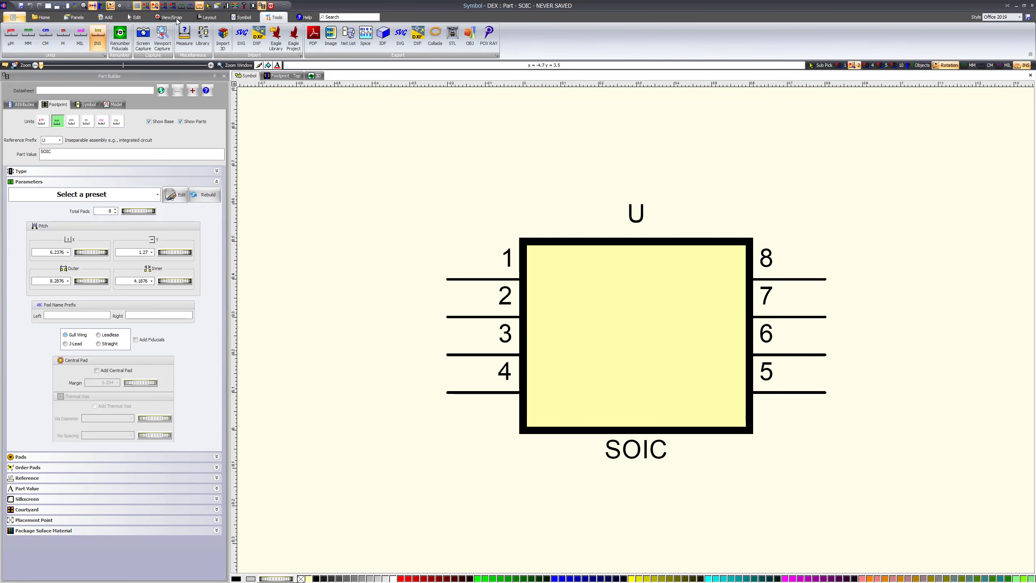
# Check the part's 3D model and arrange the footprint and 3D views side by side
pyautogui.click(315, 76)
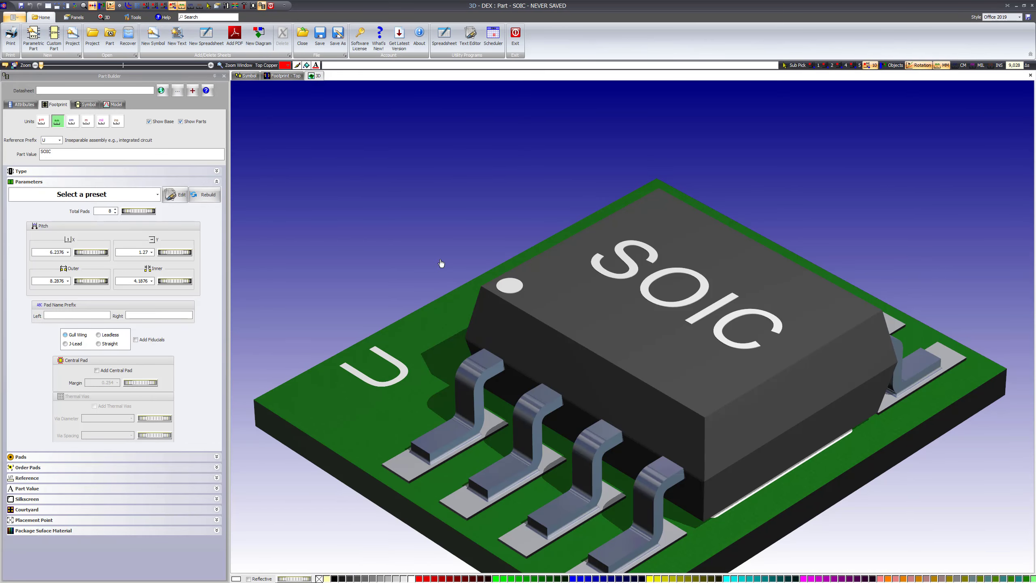
pyautogui.moveTo(628, 385); pyautogui.dragTo(574, 296)
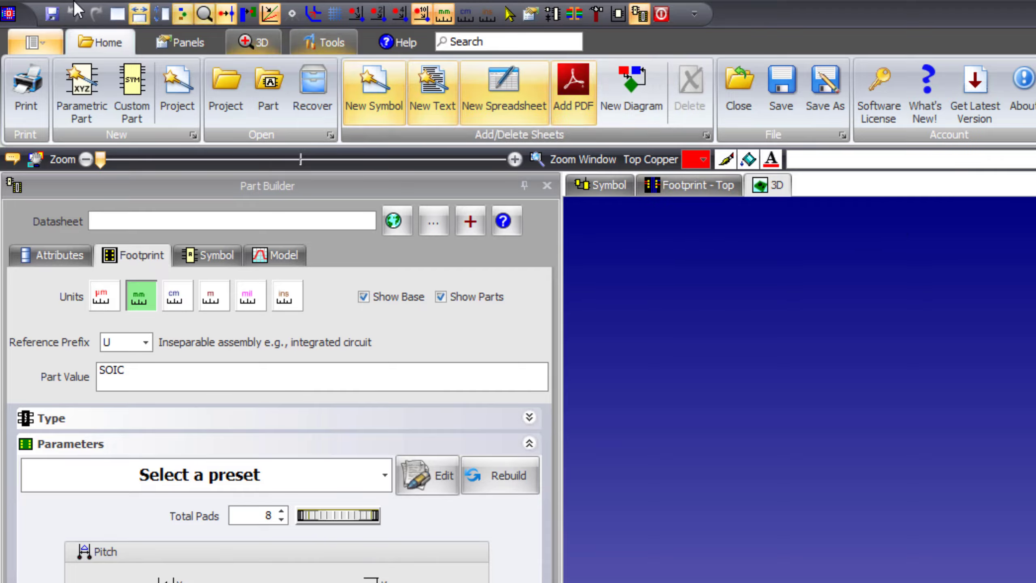
pyautogui.click(177, 42)
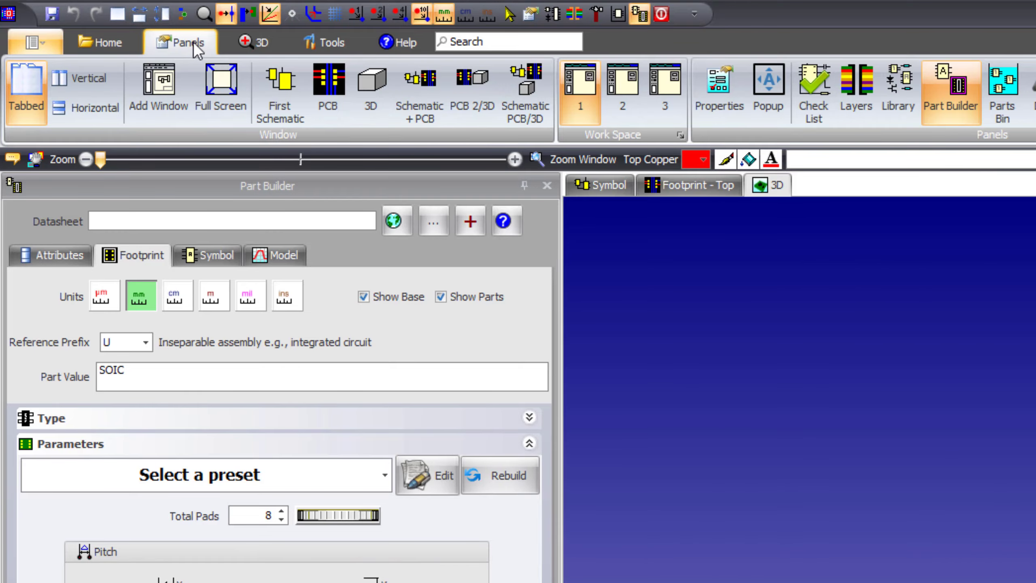
pyautogui.click(475, 91)
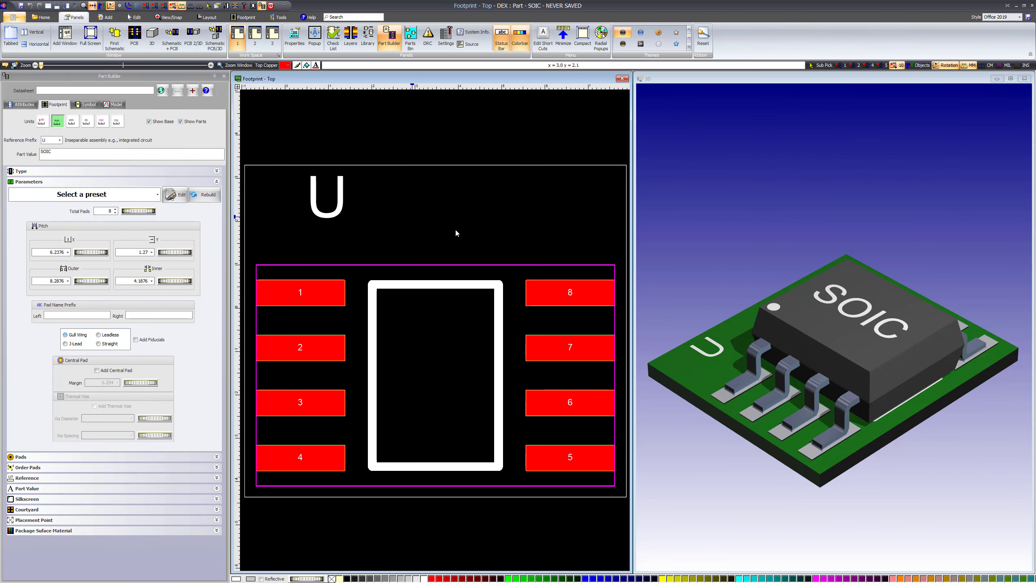
# Set the footprint's total pads to 10 and its pitch to 6.5726 mm in X and 1.4169 mm in Y
pyautogui.moveTo(815, 284); pyautogui.dragTo(849, 306)
pyautogui.scroll(3, 355, 241)
pyautogui.scroll(-4, 357, 239)
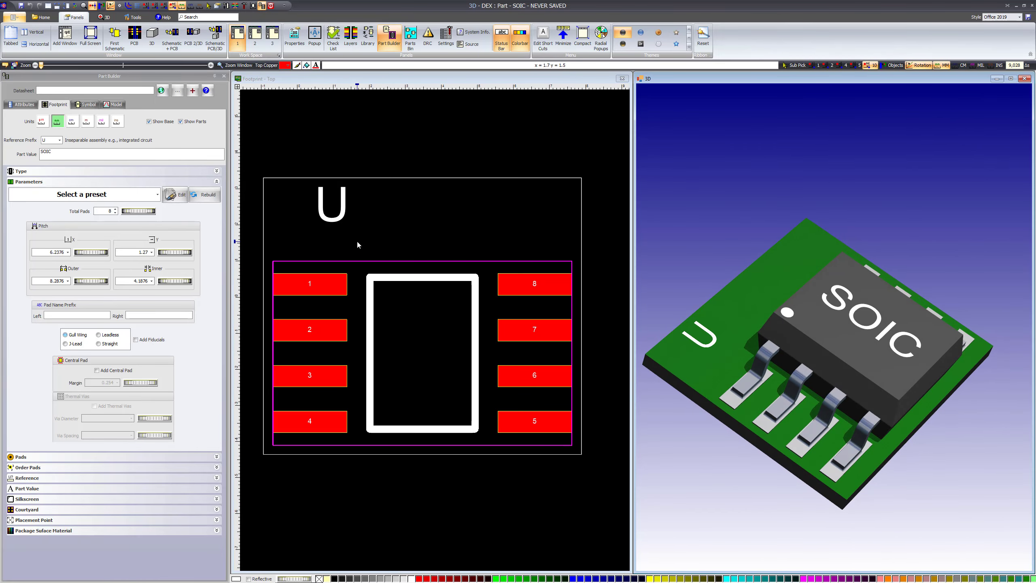
pyautogui.moveTo(360, 242)
pyautogui.mouseDown(button='middle')
pyautogui.moveTo(370, 214)
pyautogui.moveTo(366, 231)
pyautogui.mouseUp(button='middle')
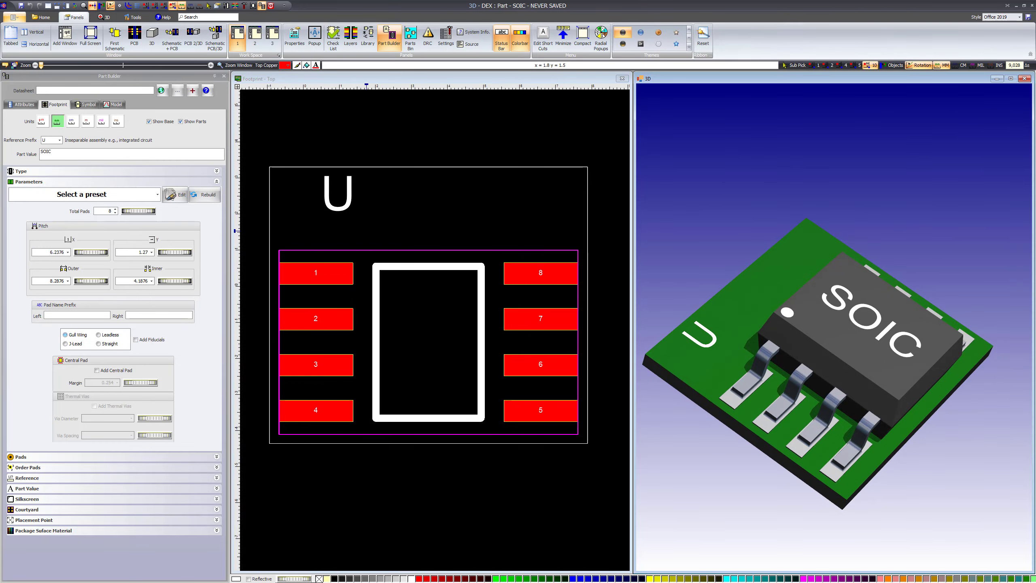
pyautogui.moveTo(832, 278); pyautogui.dragTo(832, 244)
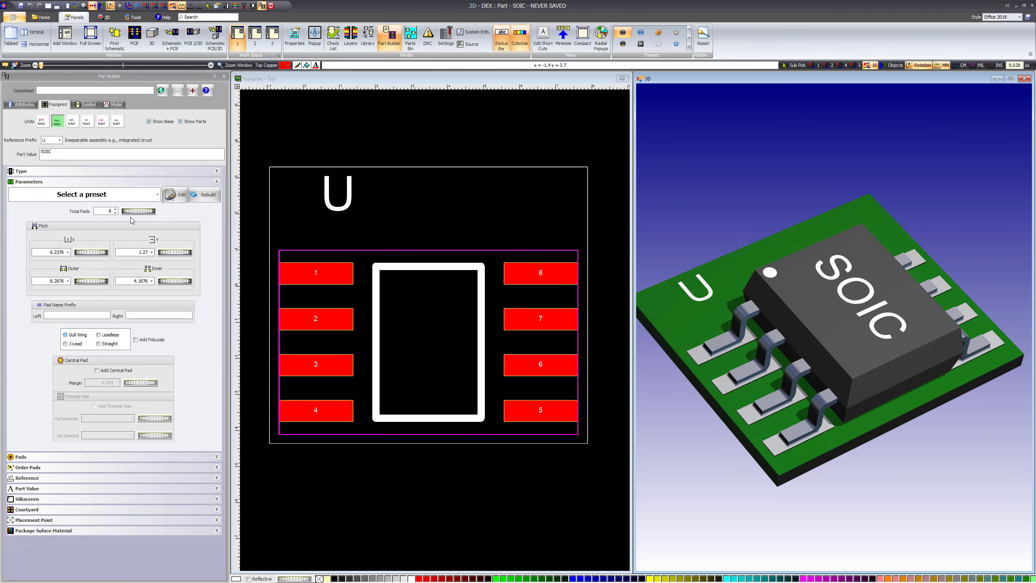
pyautogui.moveTo(132, 213)
pyautogui.mouseDown()
pyautogui.moveTo(199, 208)
pyautogui.moveTo(126, 203)
pyautogui.moveTo(143, 204)
pyautogui.mouseUp()
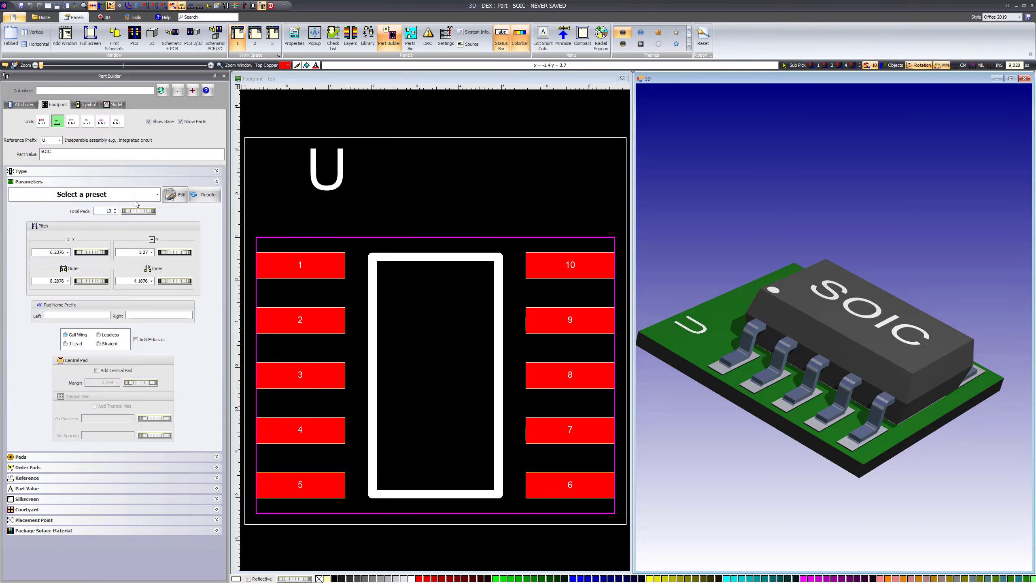
pyautogui.moveTo(874, 266); pyautogui.dragTo(847, 304)
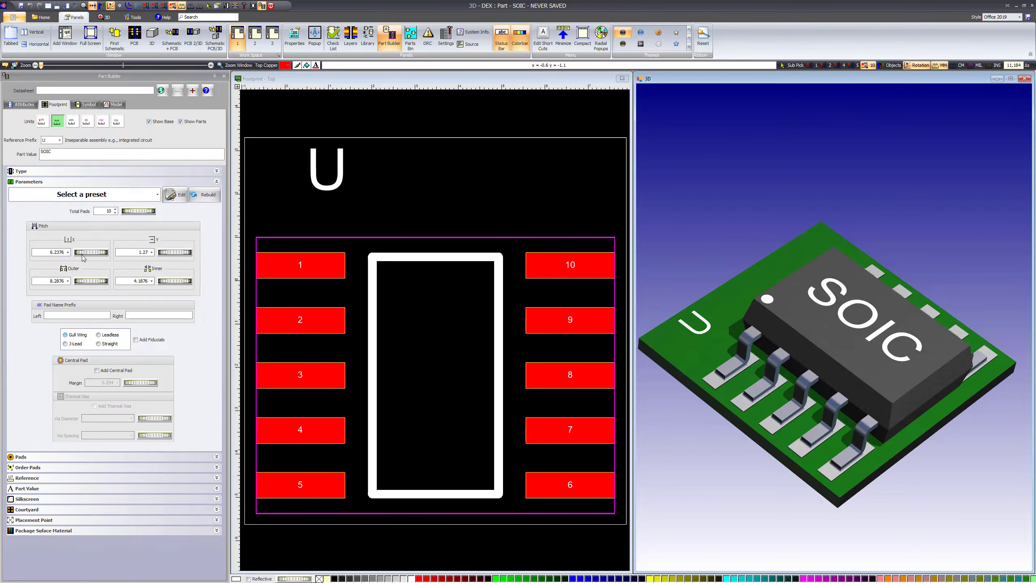
pyautogui.moveTo(83, 253); pyautogui.dragTo(214, 245)
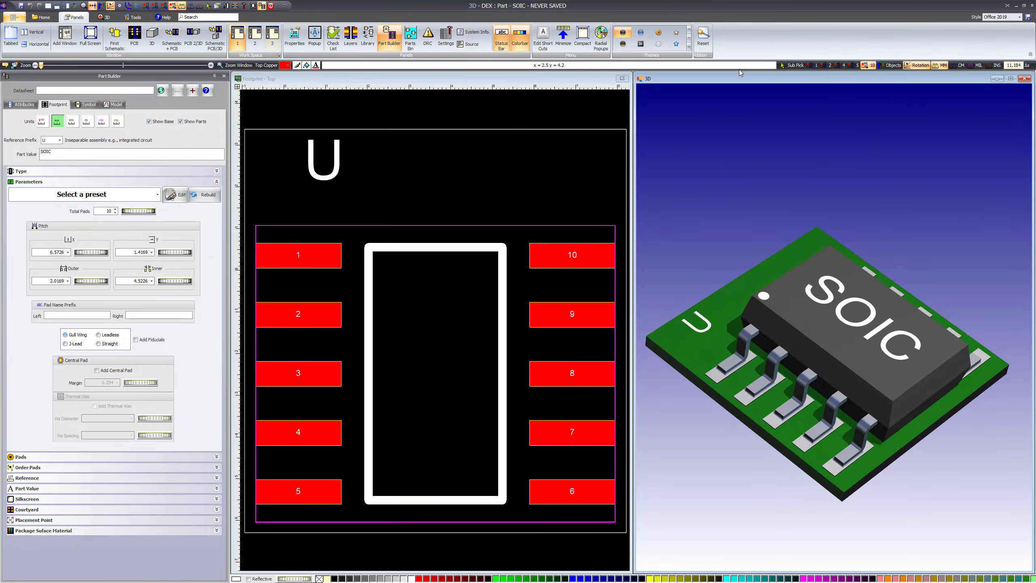
# Hide the PCB board in the 3D view and inspect the bare SOIC package
pyautogui.click(105, 17)
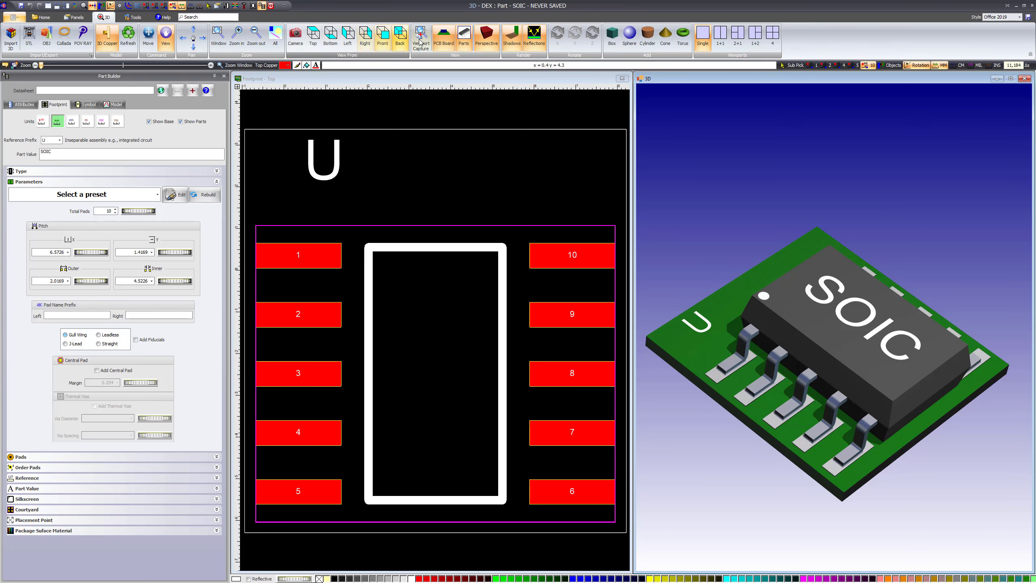
pyautogui.click(442, 41)
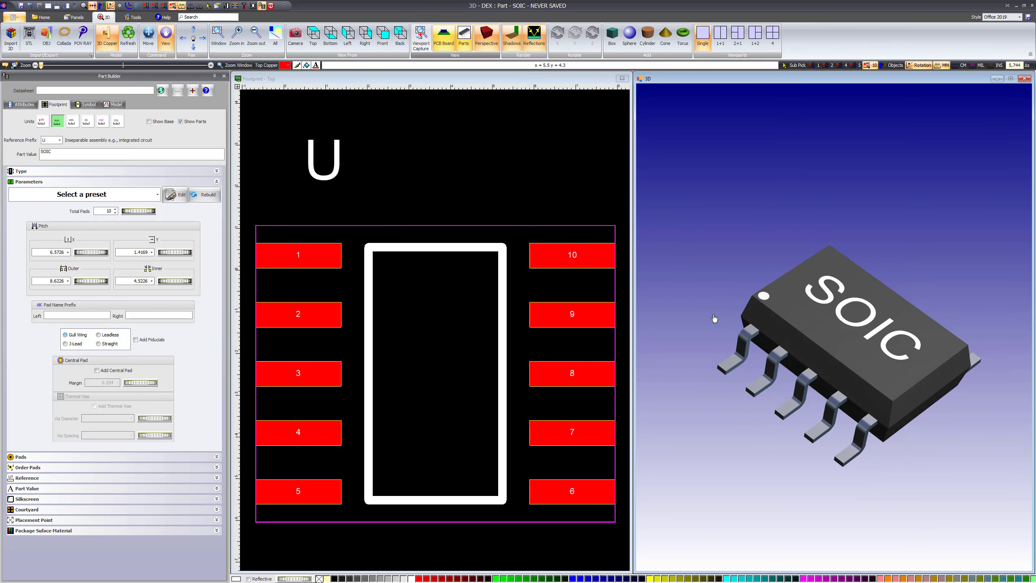
pyautogui.moveTo(754, 358); pyautogui.dragTo(766, 308)
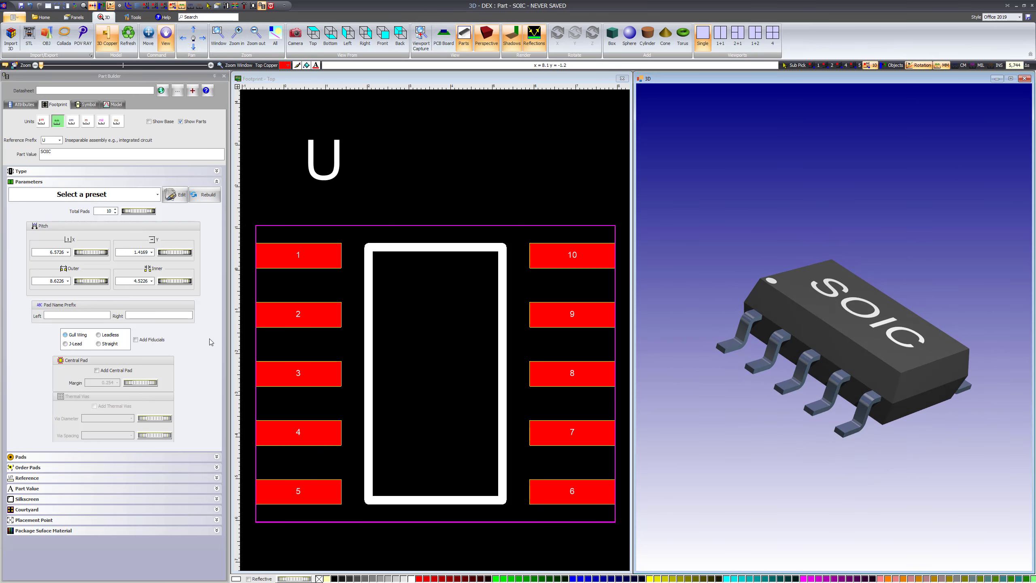
# Widen the footprint's outer pad distance to 10.958 mm
pyautogui.click(85, 280)
pyautogui.moveTo(85, 281); pyautogui.dragTo(106, 282)
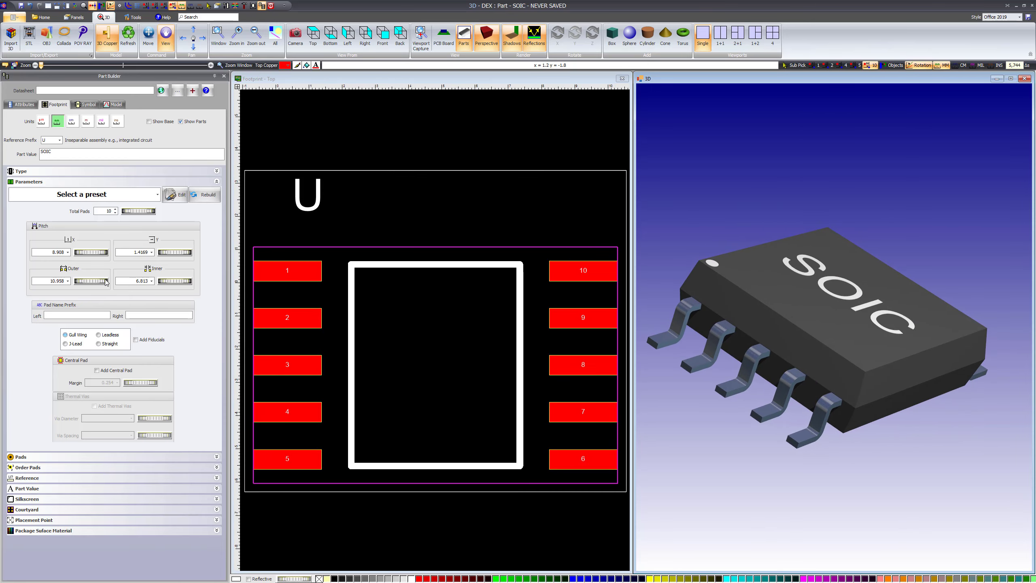
# Set the pad name prefixes to "left" for the left pads and "right" for the right pads
pyautogui.click(60, 315)
pyautogui.write('lewft')
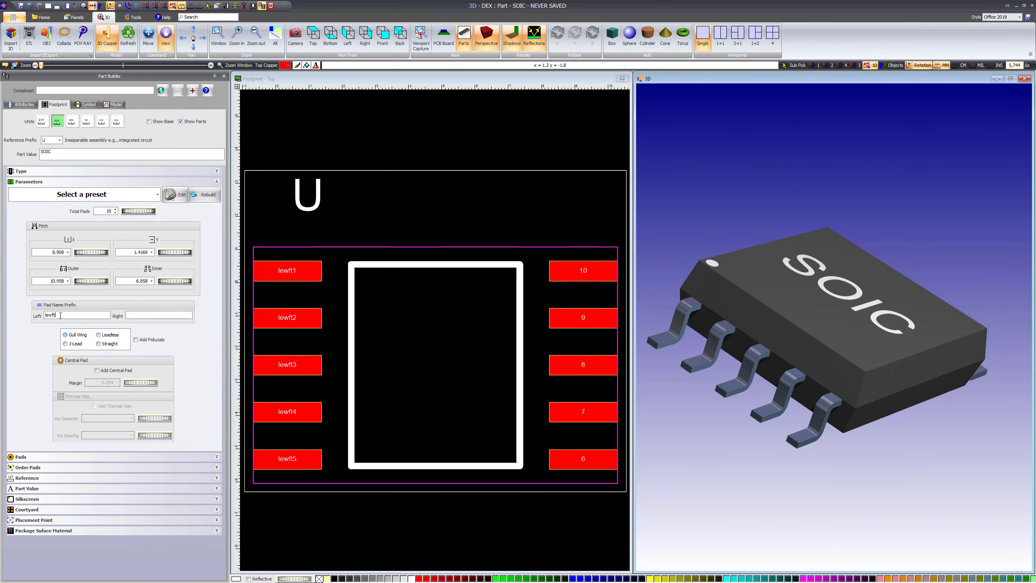
pyautogui.press('BackSpace')
pyautogui.press('BackSpace')
pyautogui.press('BackSpace')
pyautogui.write('ft')
pyautogui.write('right')
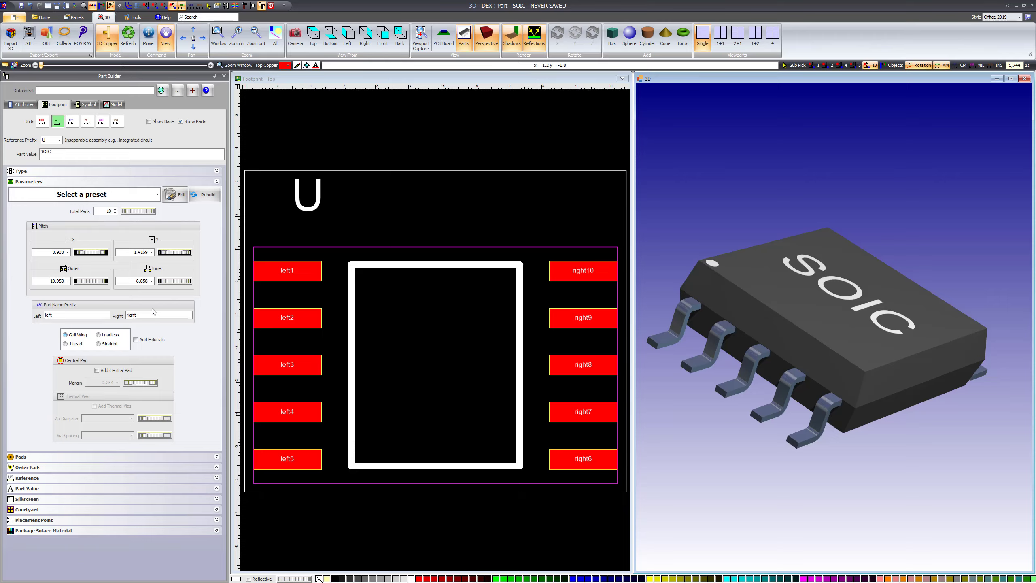
# Try the Leadless, J-Lead and Straight lead styles on the package and return to Gull Wing
pyautogui.click(65, 335)
pyautogui.click(98, 335)
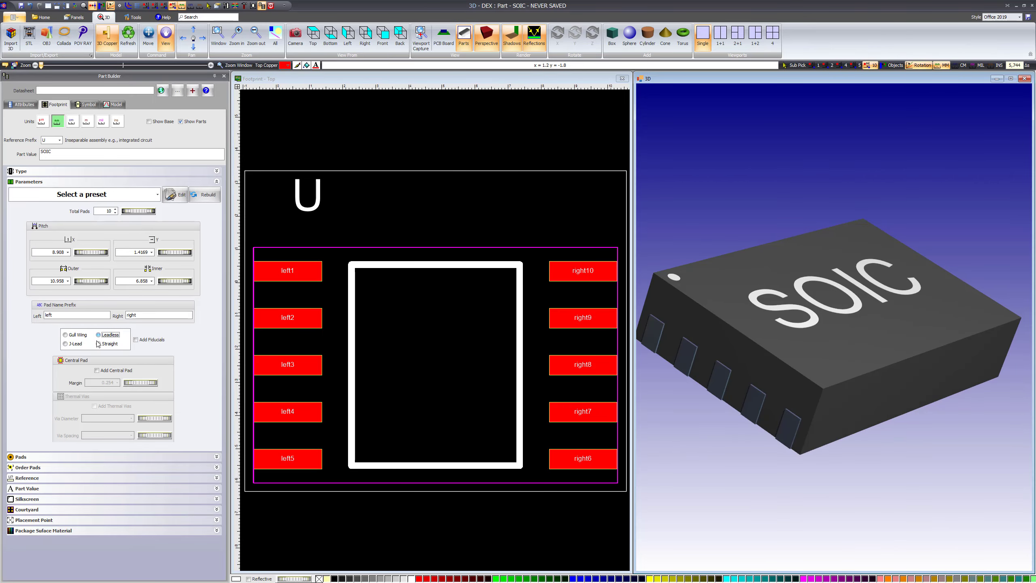
pyautogui.click(65, 344)
pyautogui.click(99, 344)
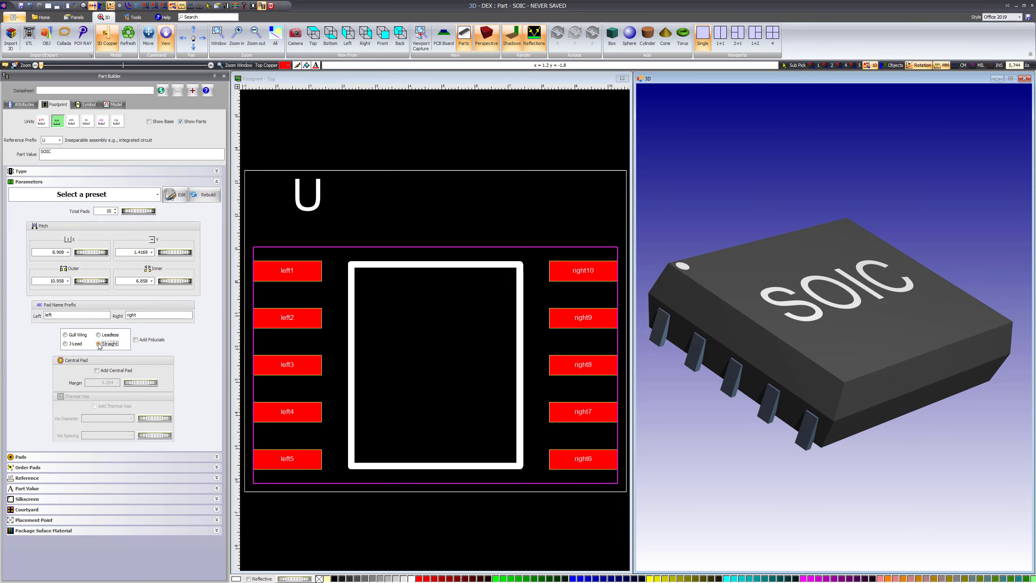
pyautogui.click(69, 336)
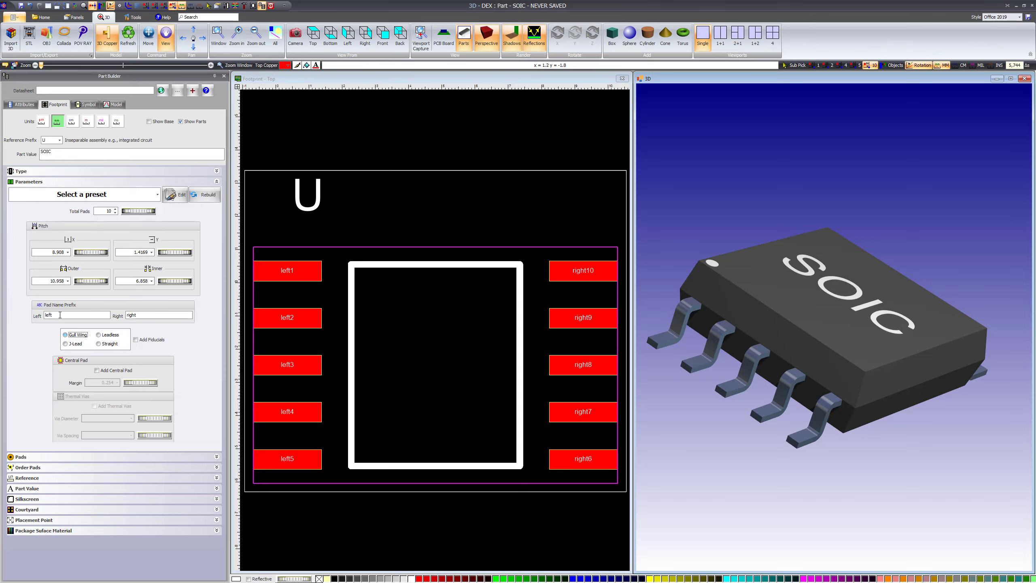
# Clear the left and right pad name prefixes
pyautogui.moveTo(60, 315); pyautogui.dragTo(25, 311)
pyautogui.press('BackSpace')
pyautogui.press('BackSpace')
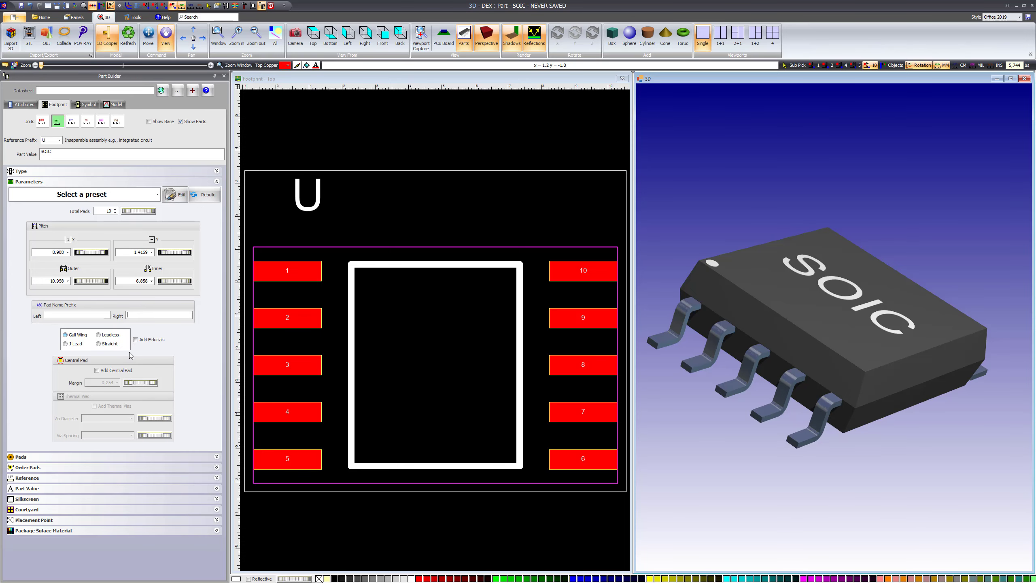
# Switch the package to the Leadless style and add fiducials to the footprint
pyautogui.click(99, 335)
pyautogui.moveTo(795, 414); pyautogui.dragTo(814, 401)
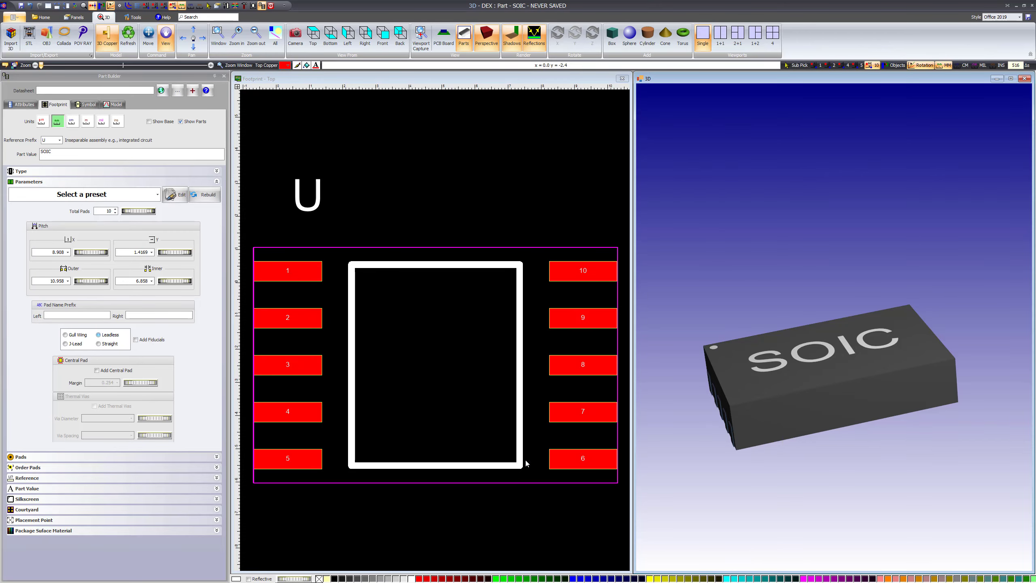
pyautogui.click(136, 339)
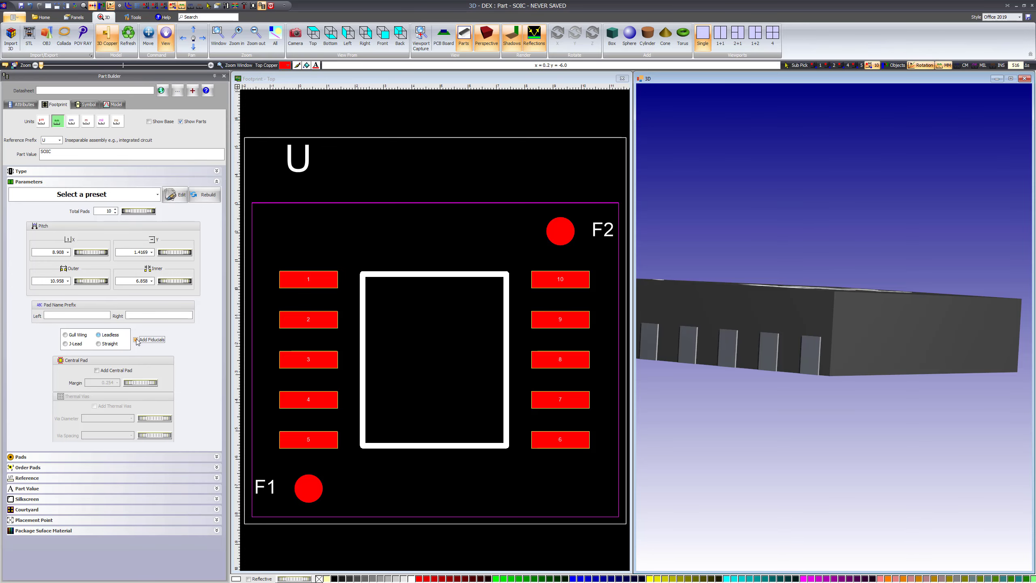
pyautogui.click(136, 339)
pyautogui.click(136, 339)
pyautogui.click(136, 339)
pyautogui.click(136, 339)
pyautogui.moveTo(656, 356); pyautogui.dragTo(931, 363)
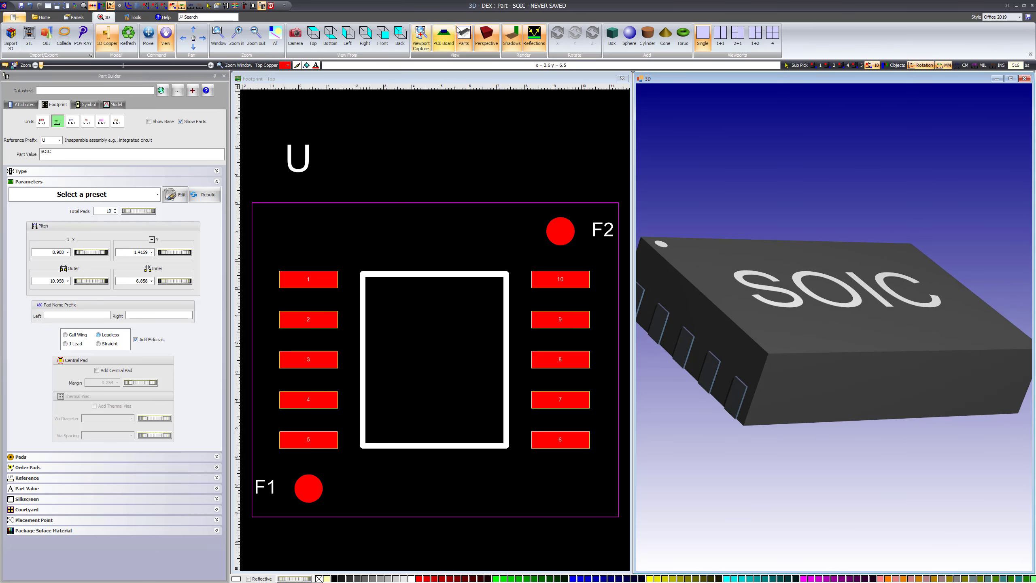
# Show the PCB board in the 3D view to inspect the fiducials, and remove them from the footprint
pyautogui.click(444, 35)
pyautogui.moveTo(817, 337); pyautogui.dragTo(816, 423)
pyautogui.moveTo(832, 273); pyautogui.dragTo(878, 283)
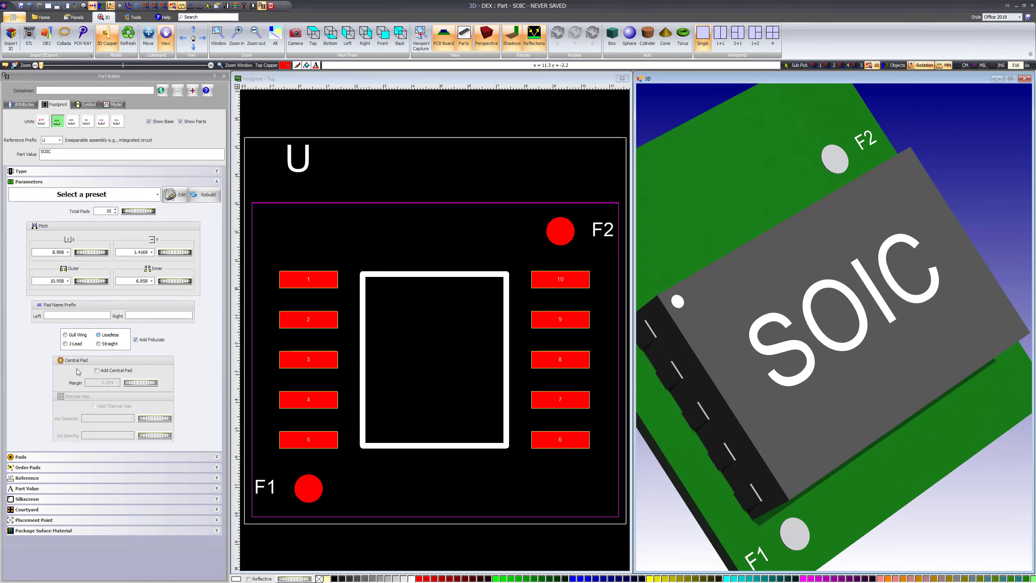
pyautogui.click(136, 340)
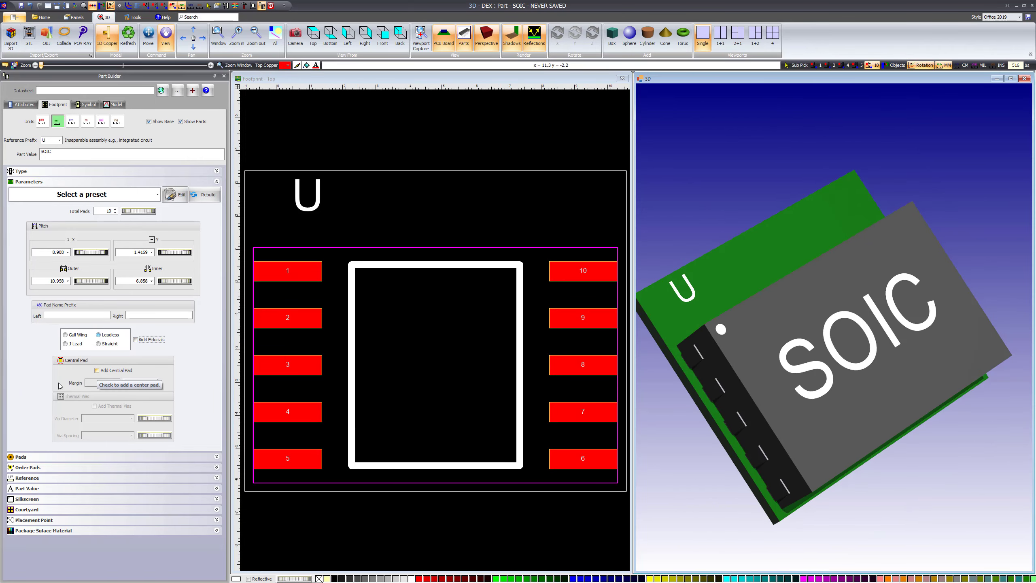
# Try a central pad on the leadless package, remove it and restore the Gull Wing leads
pyautogui.click(98, 371)
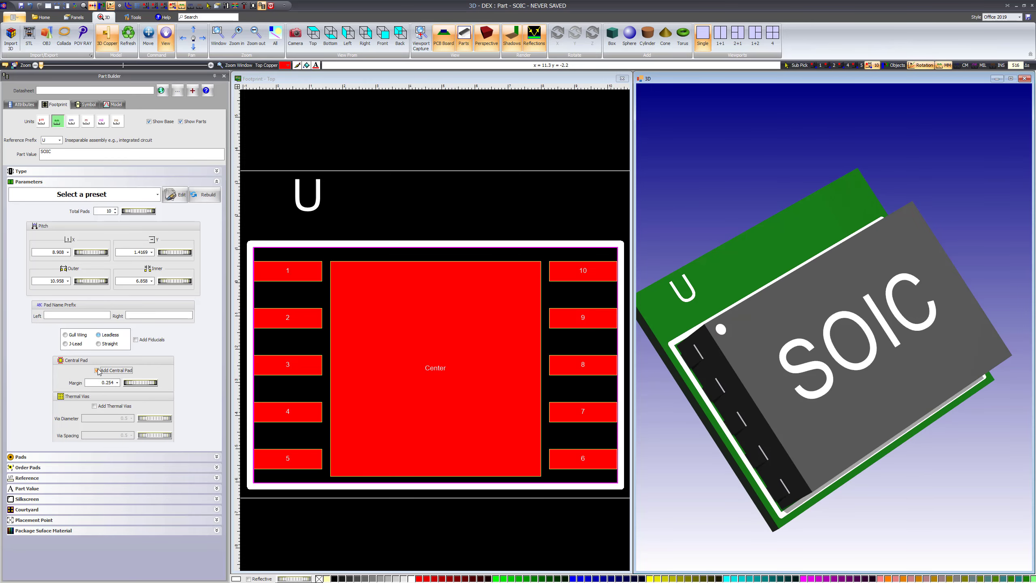
pyautogui.click(96, 370)
pyautogui.click(65, 334)
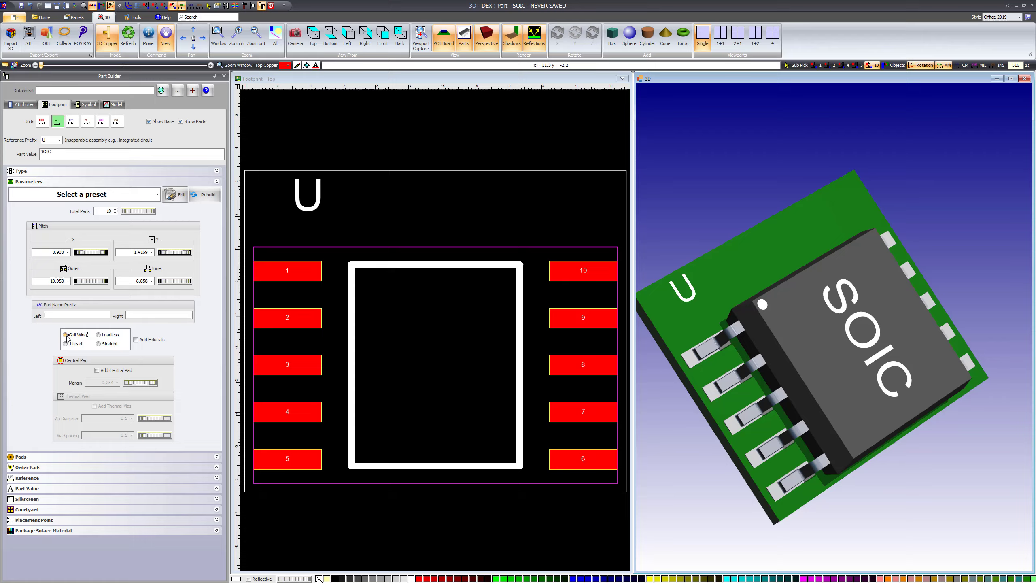
# Add a central pad to the gull-wing footprint and set its margin to 1.0069 mm
pyautogui.click(97, 370)
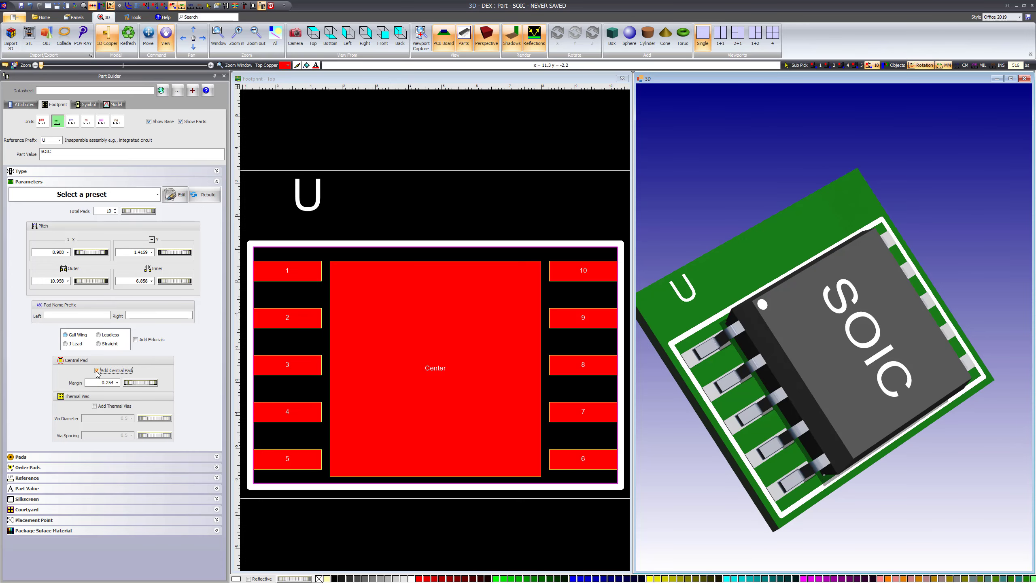
pyautogui.click(97, 371)
pyautogui.click(97, 370)
pyautogui.click(97, 370)
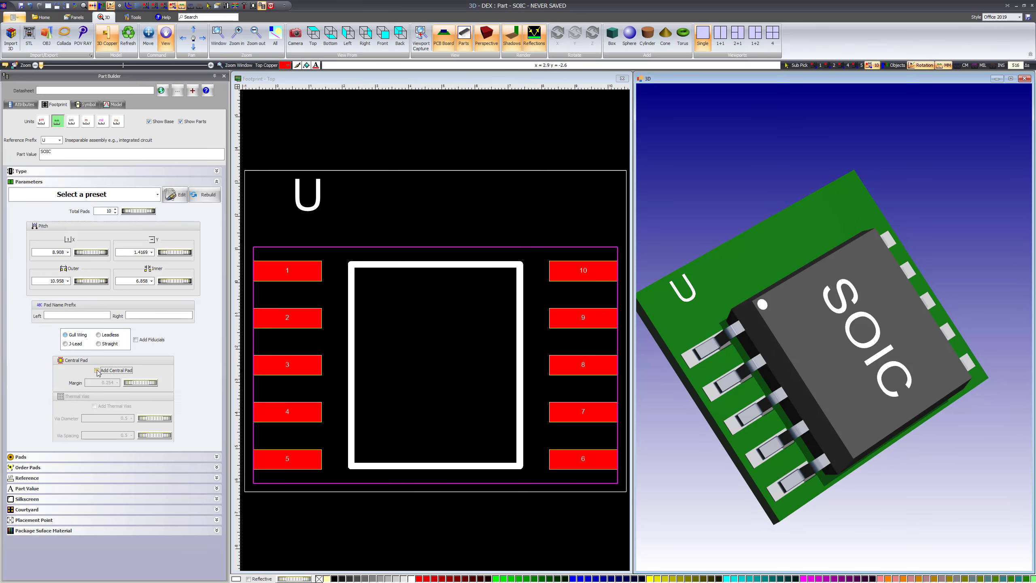
pyautogui.click(97, 370)
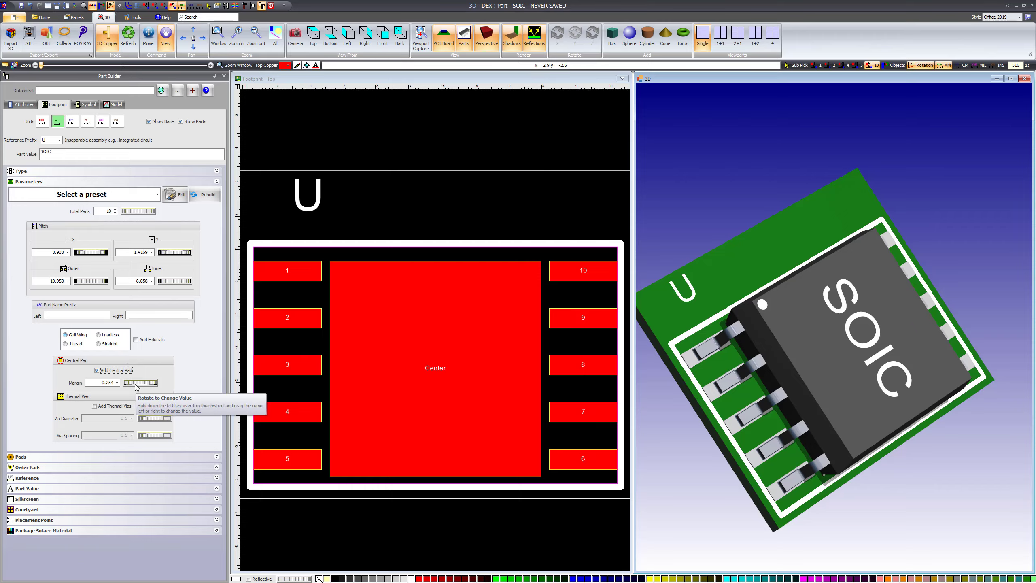
pyautogui.moveTo(135, 386)
pyautogui.mouseDown()
pyautogui.moveTo(337, 393)
pyautogui.moveTo(141, 385)
pyautogui.mouseUp()
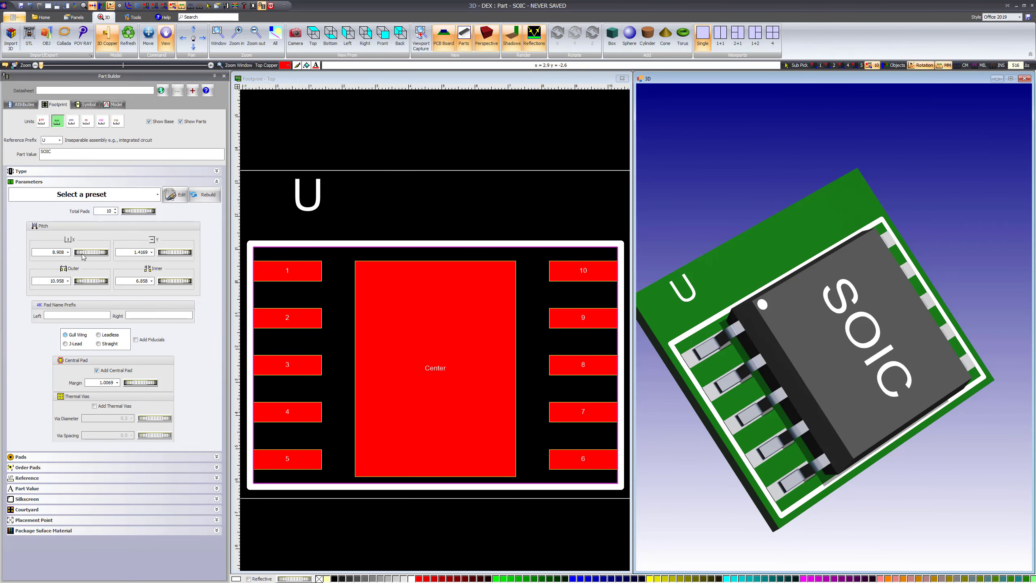
# Set the footprint's total pads to 16 and its X pitch to 12.784 mm
pyautogui.moveTo(131, 210); pyautogui.dragTo(153, 216)
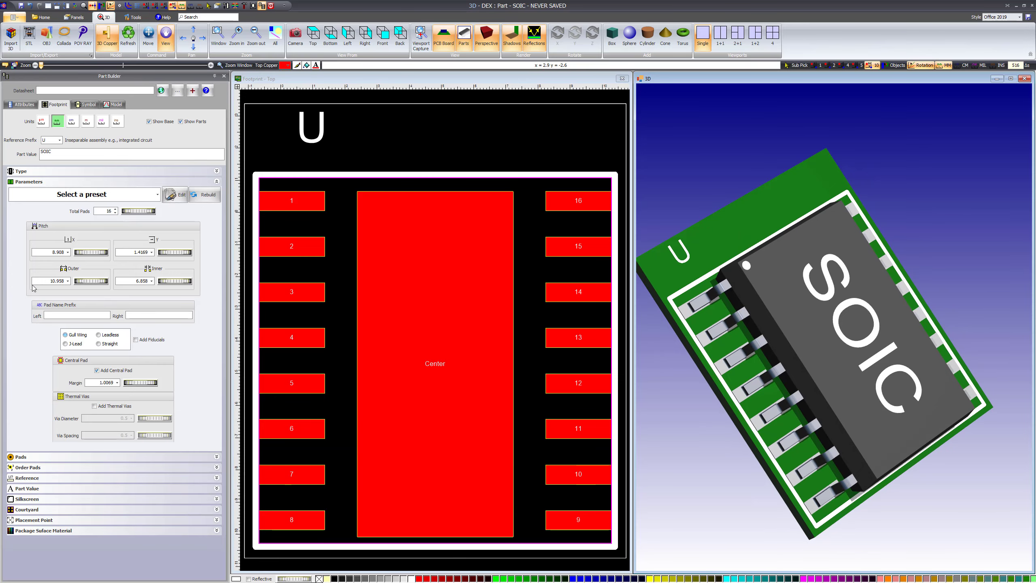
pyautogui.moveTo(83, 252); pyautogui.dragTo(116, 257)
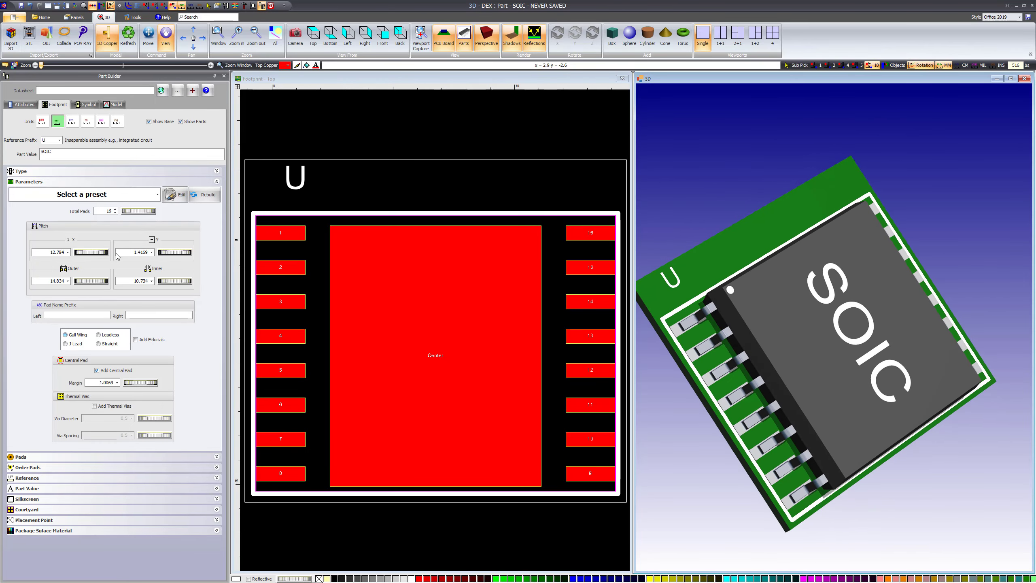
# Add thermal vias with 0.4145 mm diameter and 0.53609 mm spacing, and set the central pad's margin to 1.0119 mm
pyautogui.click(94, 405)
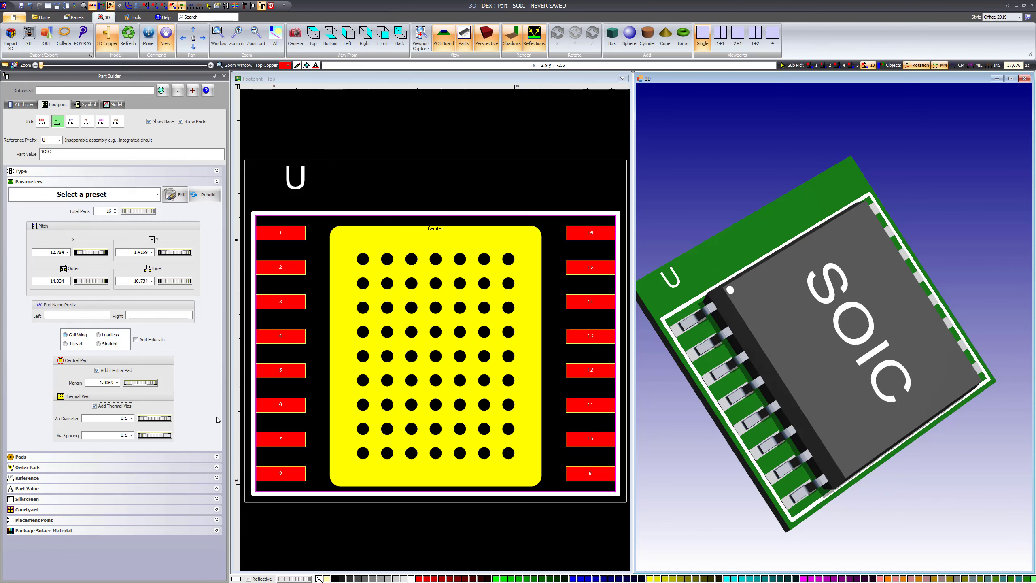
pyautogui.moveTo(165, 422); pyautogui.dragTo(151, 421)
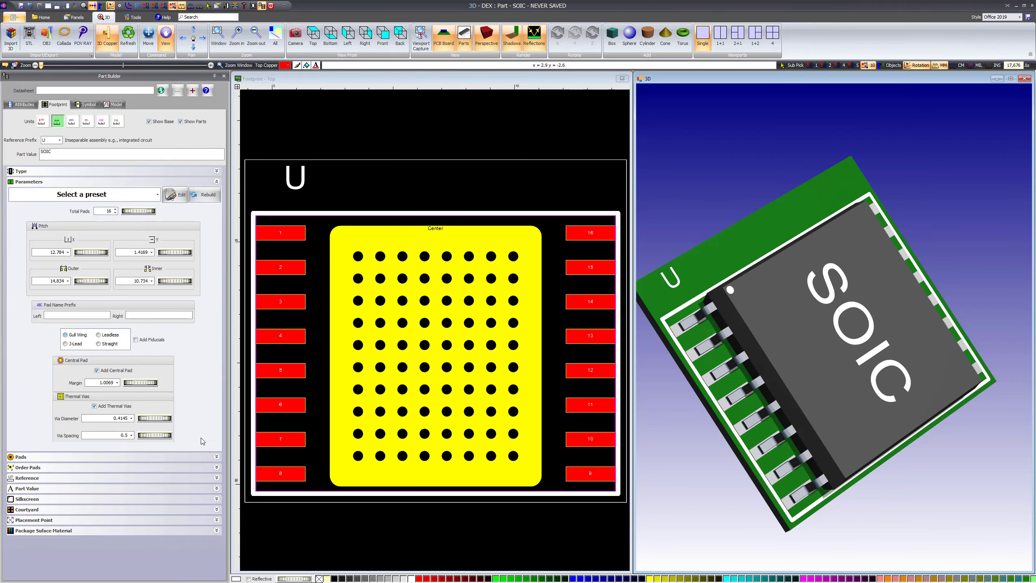
pyautogui.moveTo(203, 441); pyautogui.dragTo(236, 445)
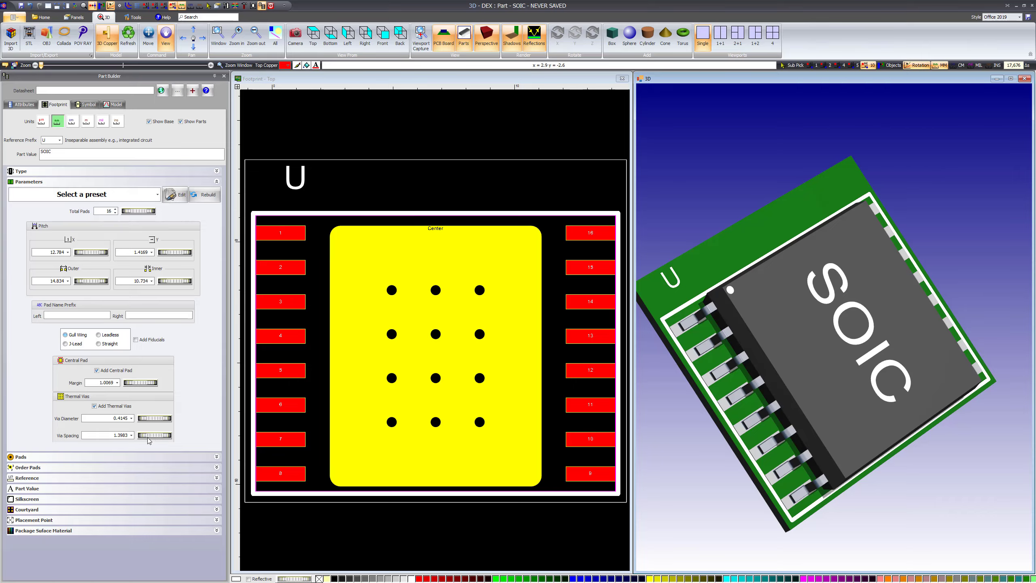
pyautogui.moveTo(153, 436); pyautogui.dragTo(148, 438)
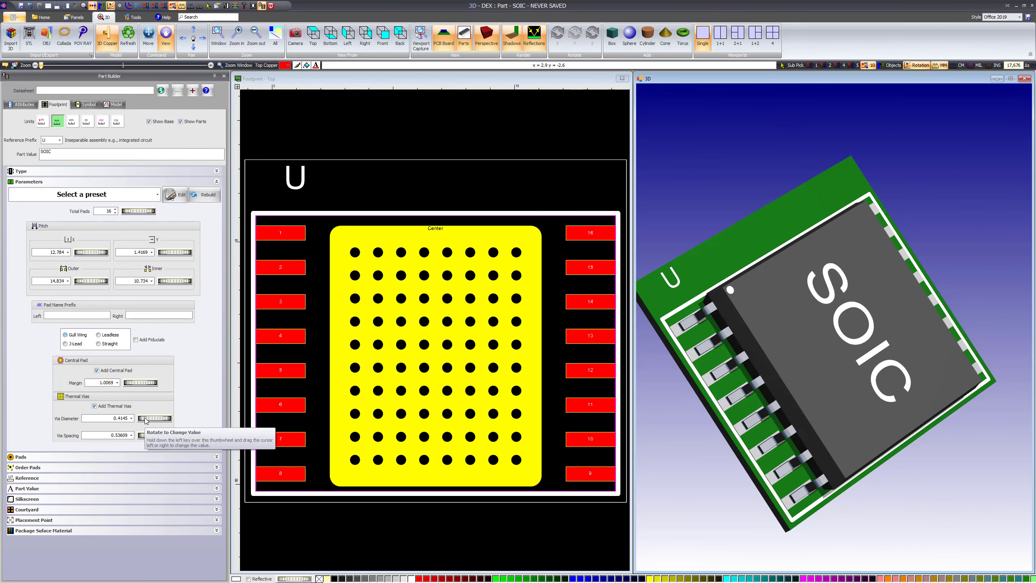
pyautogui.moveTo(132, 384); pyautogui.dragTo(132, 382)
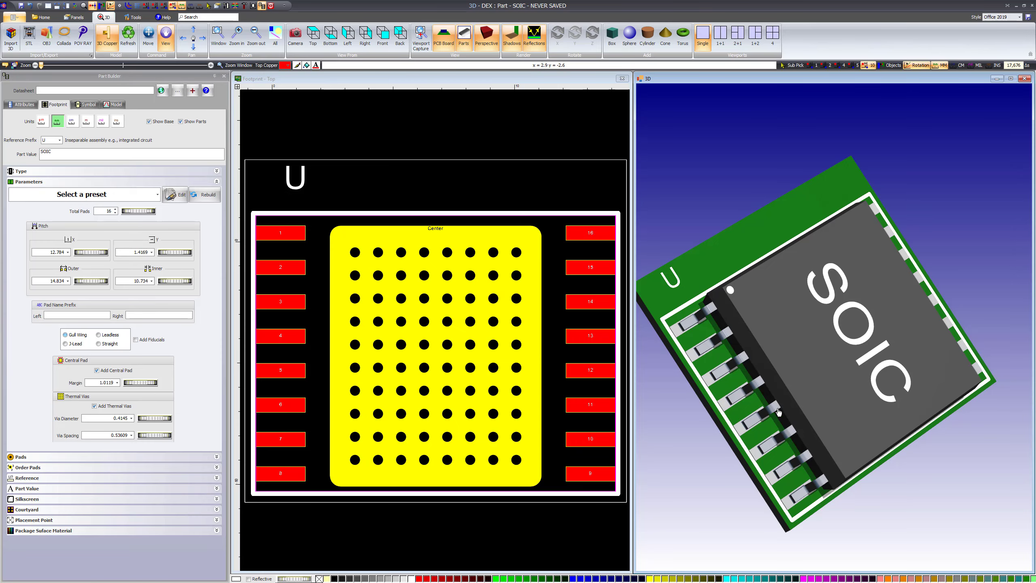
pyautogui.moveTo(779, 412); pyautogui.dragTo(779, 412)
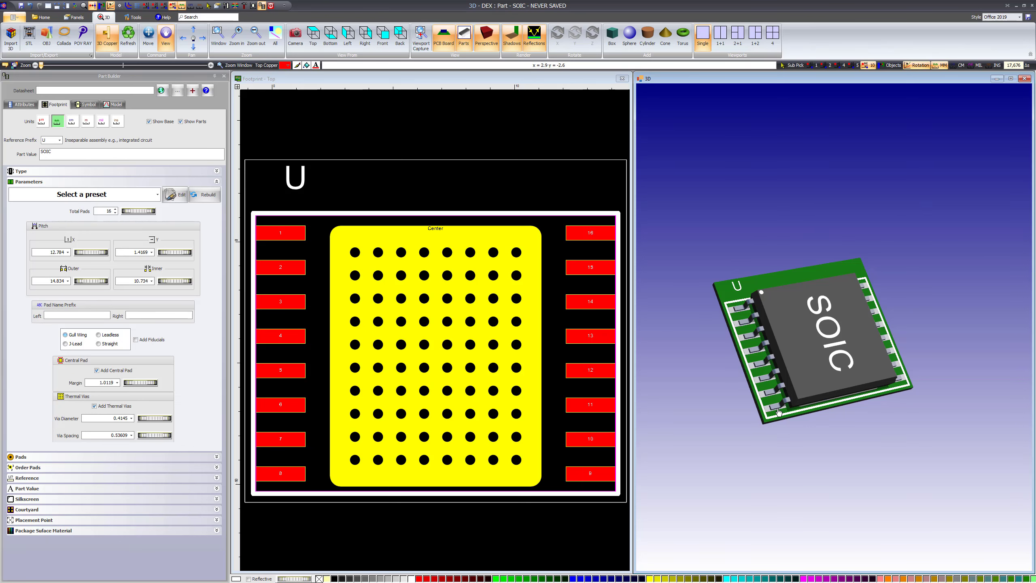
# Turn the thermal vias off and on to compare the central pad, leaving them on with 0.5 mm diameter and spacing
pyautogui.click(94, 406)
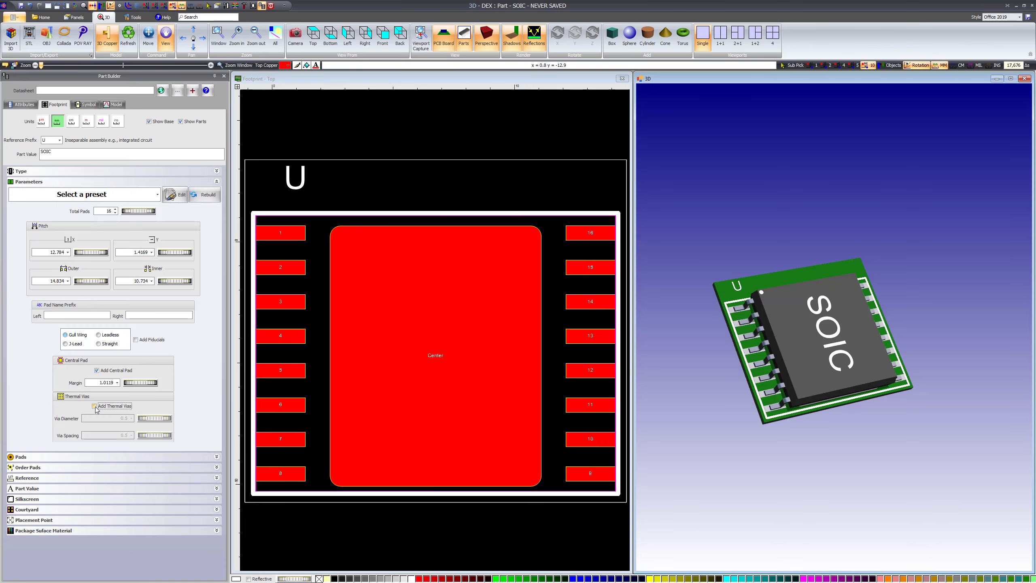
pyautogui.click(94, 406)
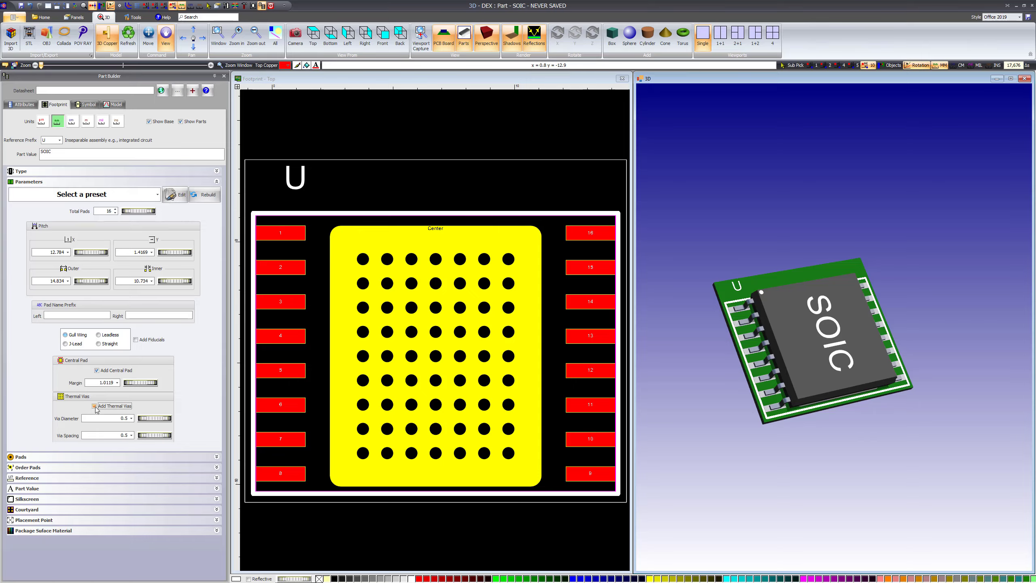
pyautogui.click(94, 406)
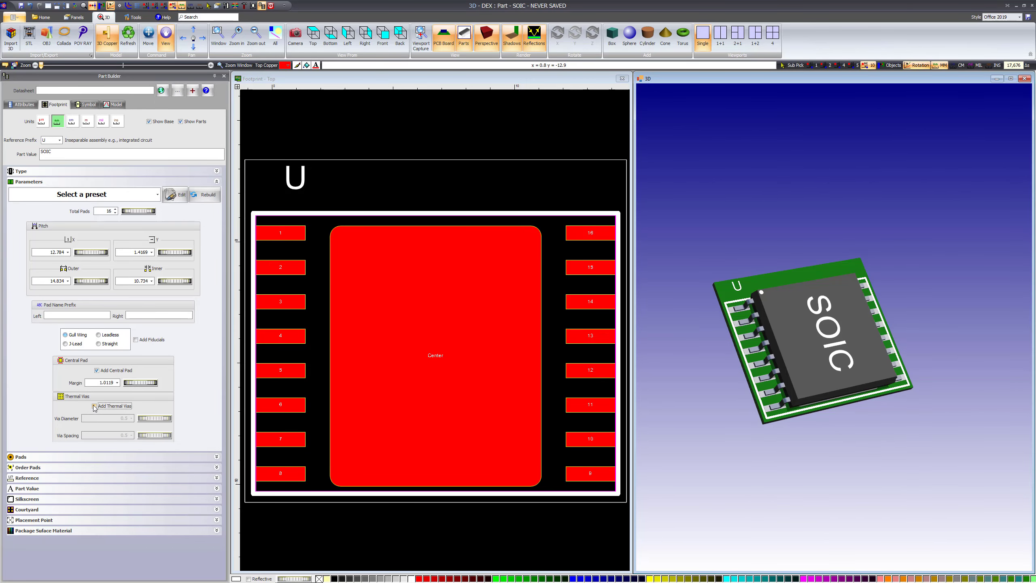
pyautogui.click(95, 407)
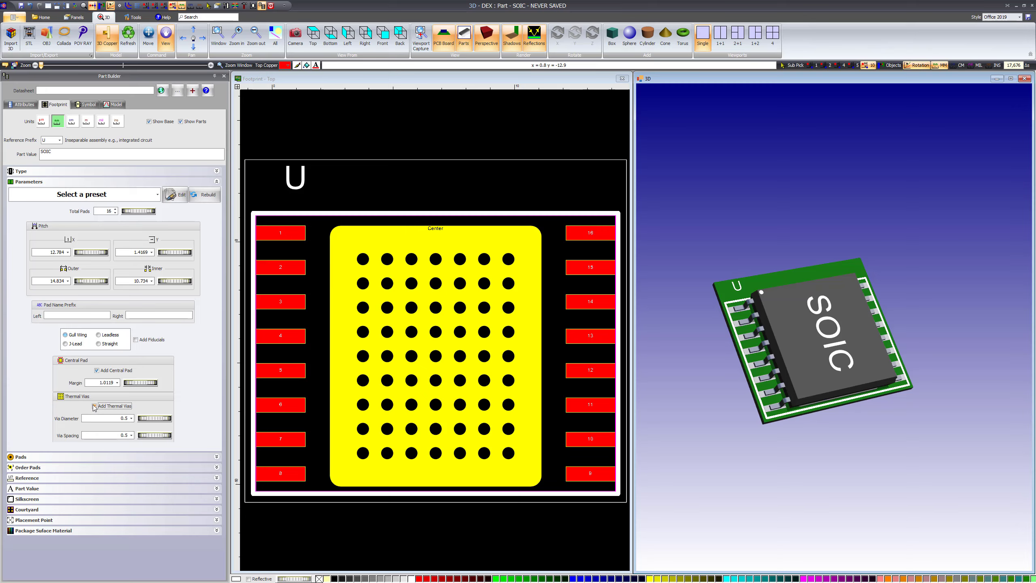
pyautogui.click(95, 406)
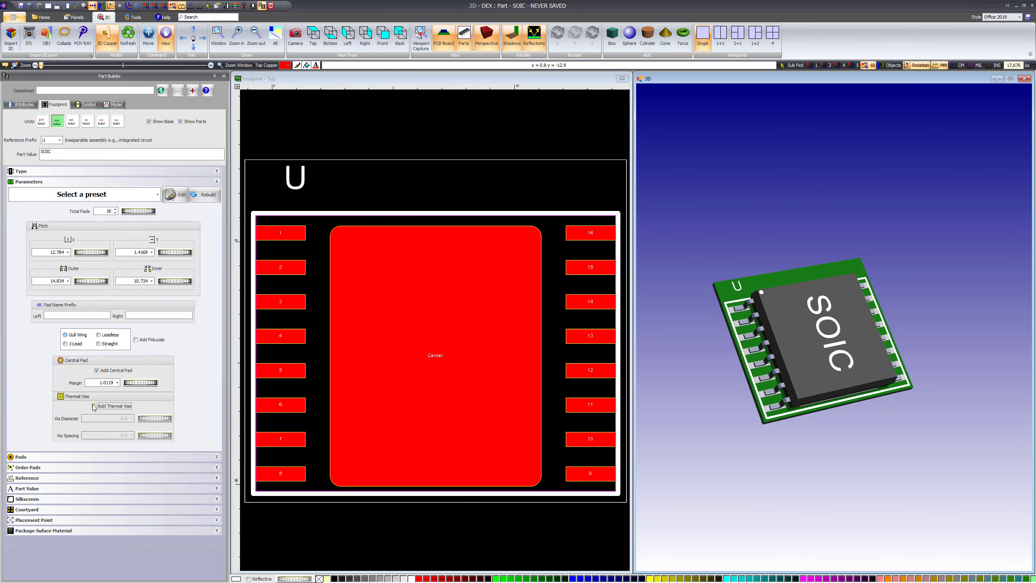
pyautogui.click(95, 405)
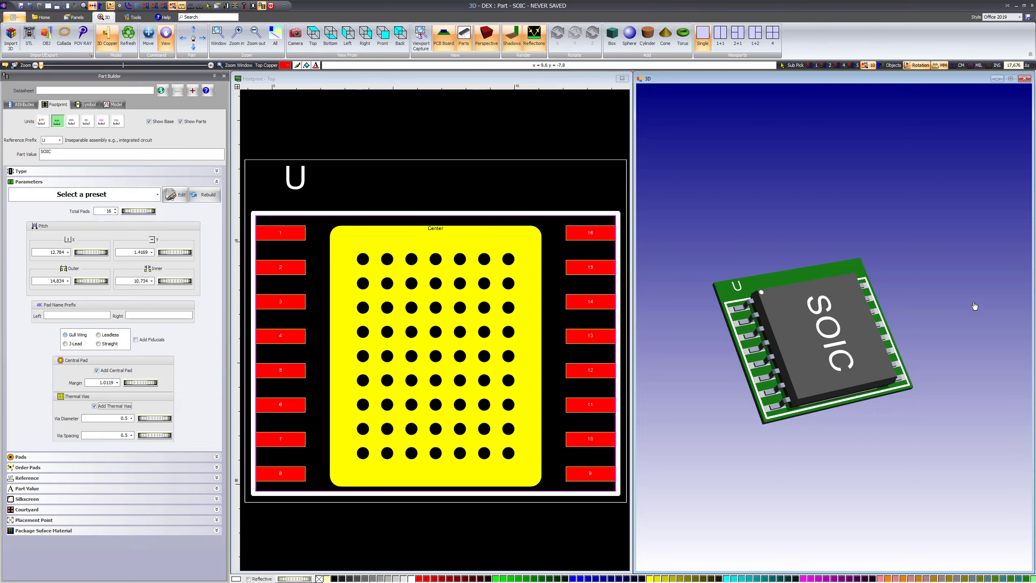
pyautogui.moveTo(974, 306); pyautogui.dragTo(760, 375)
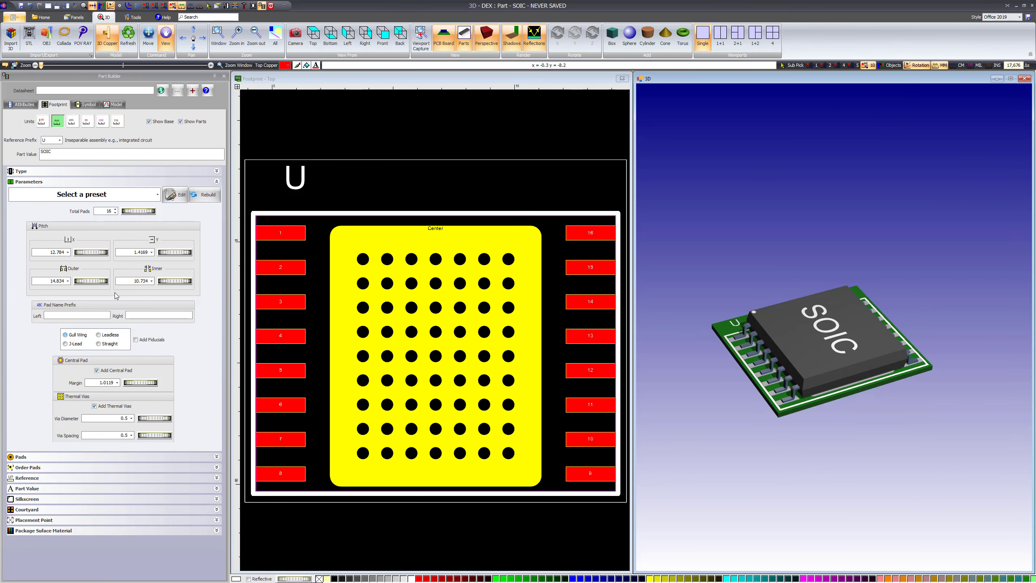
# Adjust the outer and inner pad distances and widen the footprint's X pitch to 22.419 mm
pyautogui.moveTo(89, 282)
pyautogui.mouseDown()
pyautogui.moveTo(159, 283)
pyautogui.moveTo(75, 277)
pyautogui.mouseUp()
pyautogui.moveTo(164, 281)
pyautogui.mouseDown()
pyautogui.moveTo(203, 285)
pyautogui.moveTo(183, 282)
pyautogui.mouseUp()
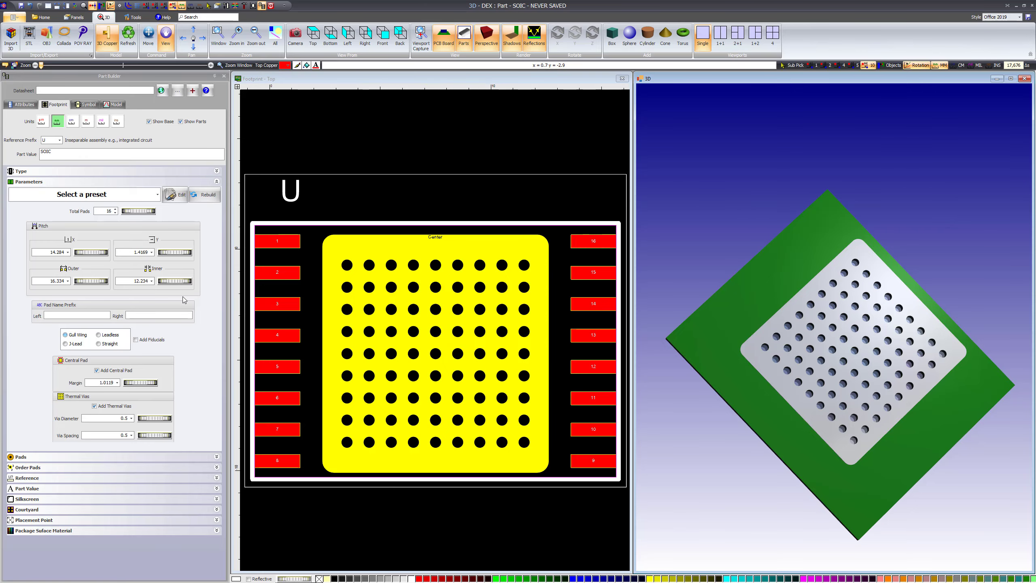
pyautogui.moveTo(82, 252); pyautogui.dragTo(151, 250)
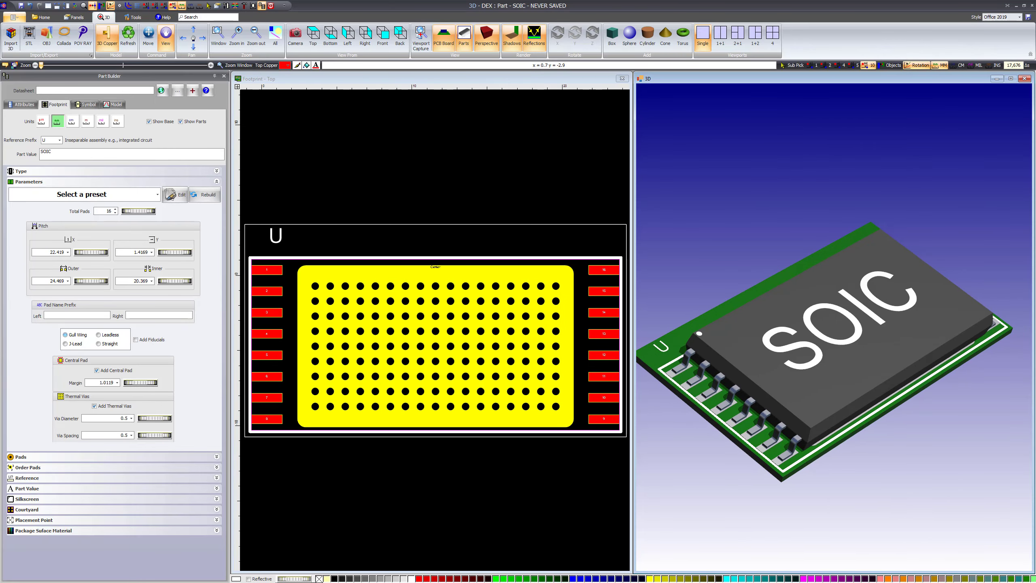